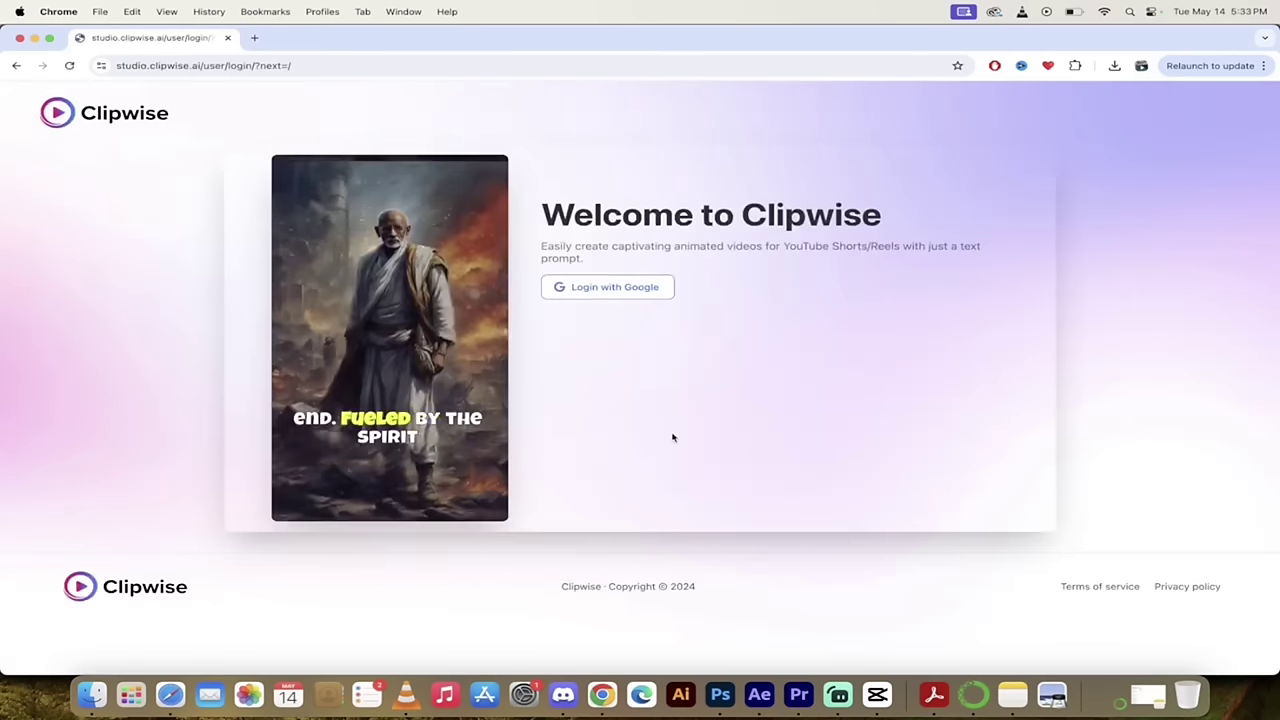
# Step: Log in with Google to reach the AI Video Creator dashboard, with 7/20 credits left
pyautogui.click(616, 289)
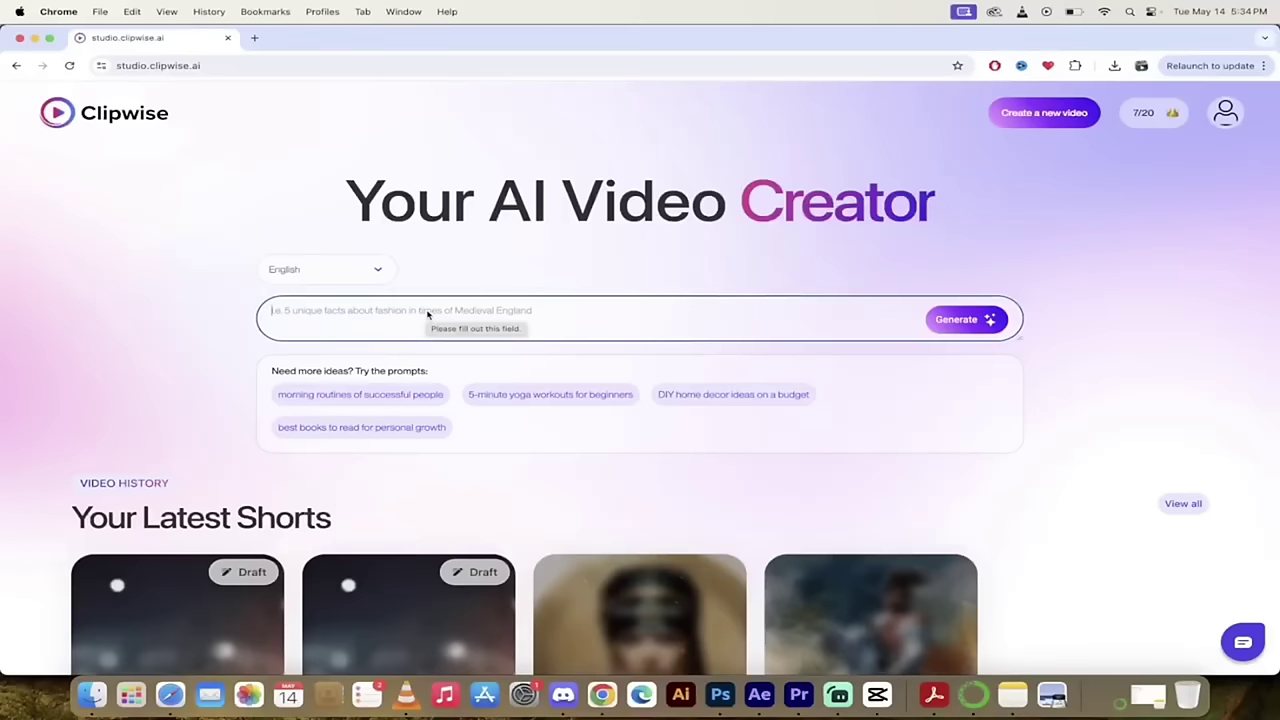
# Step: Generate a video from the prompt '5 unique facts about Julius Caesar'
pyautogui.write('5 unique ')
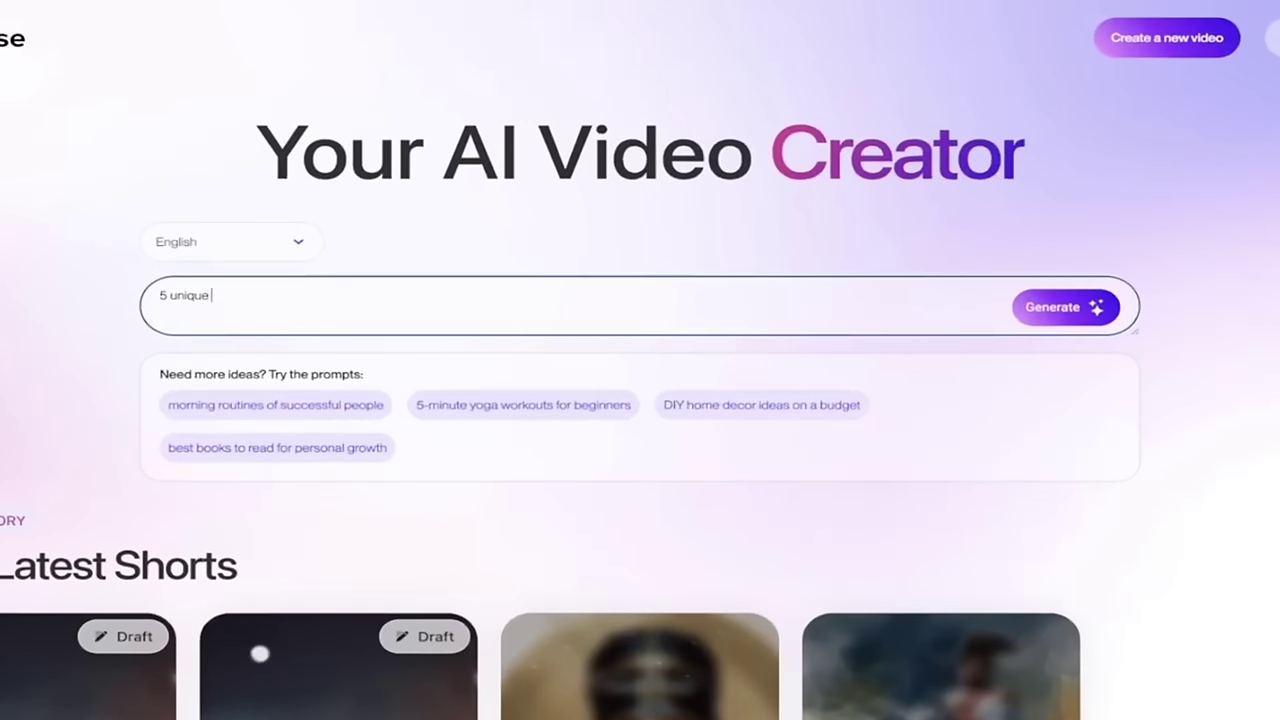
pyautogui.write('facts about')
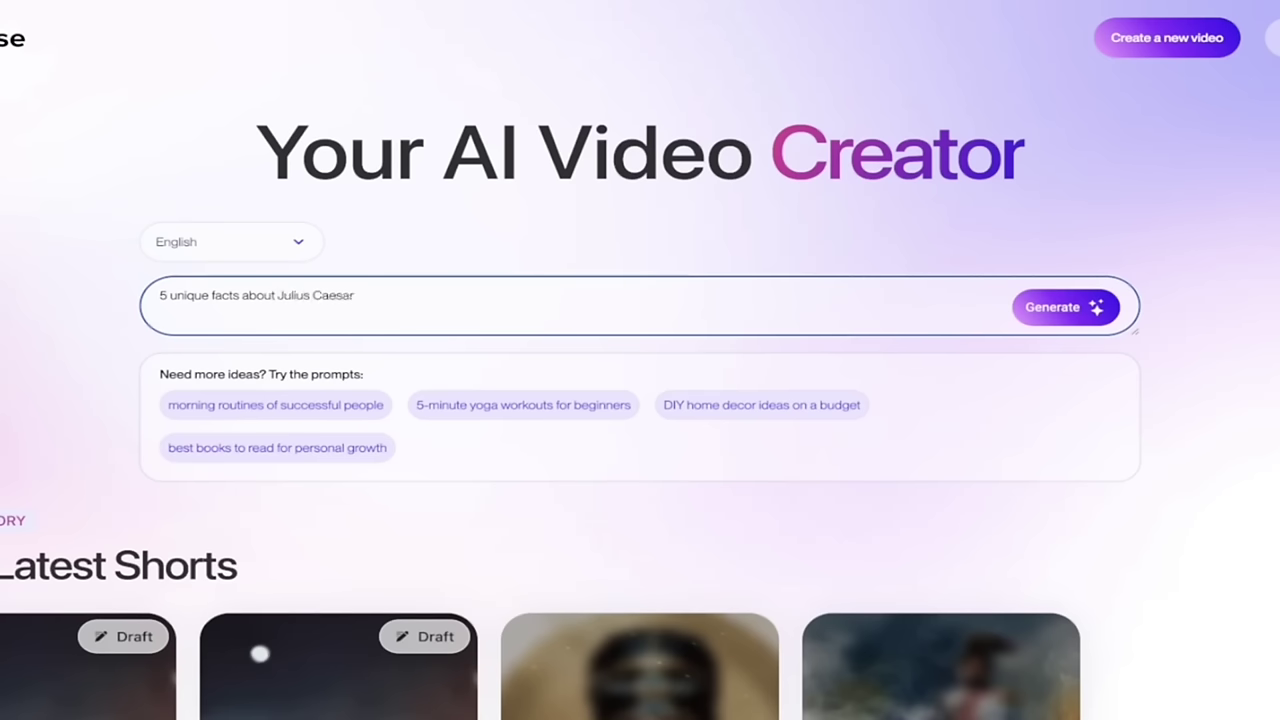
pyautogui.write('Julius Caesar')
pyautogui.click(110, 386)
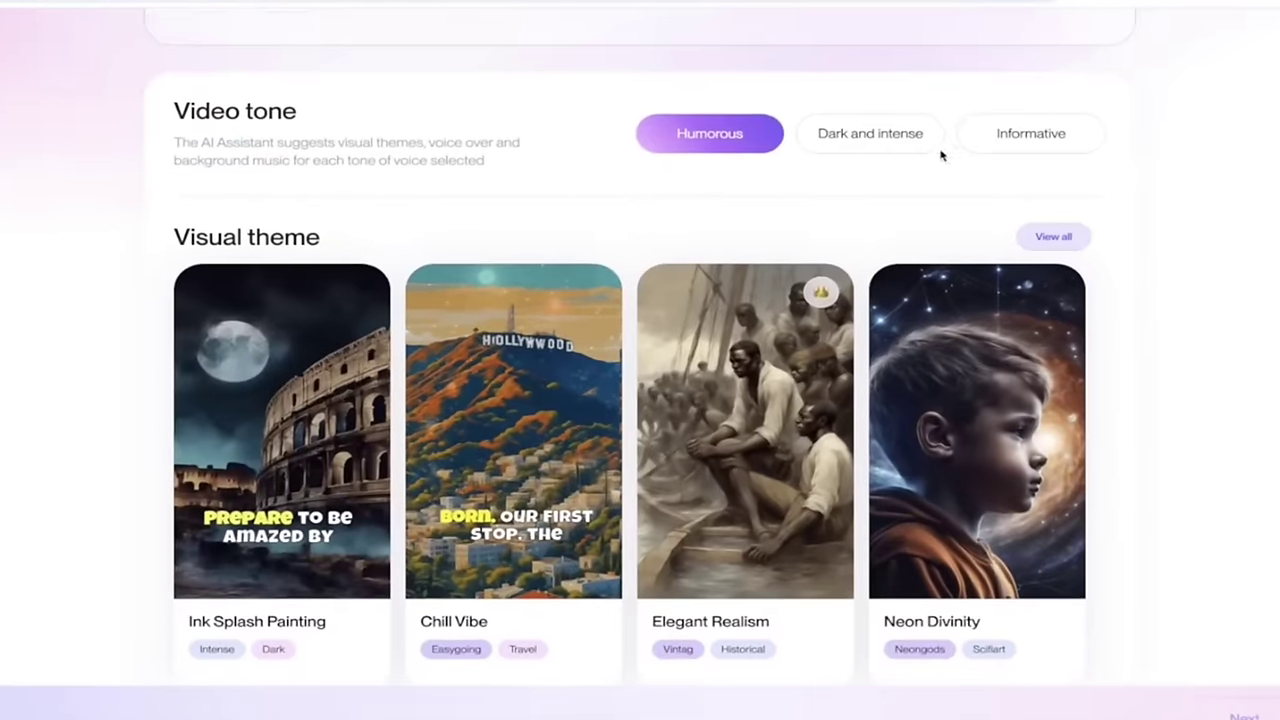
# Step: Switch the video tone from Humorous to Informative
pyautogui.click(1017, 148)
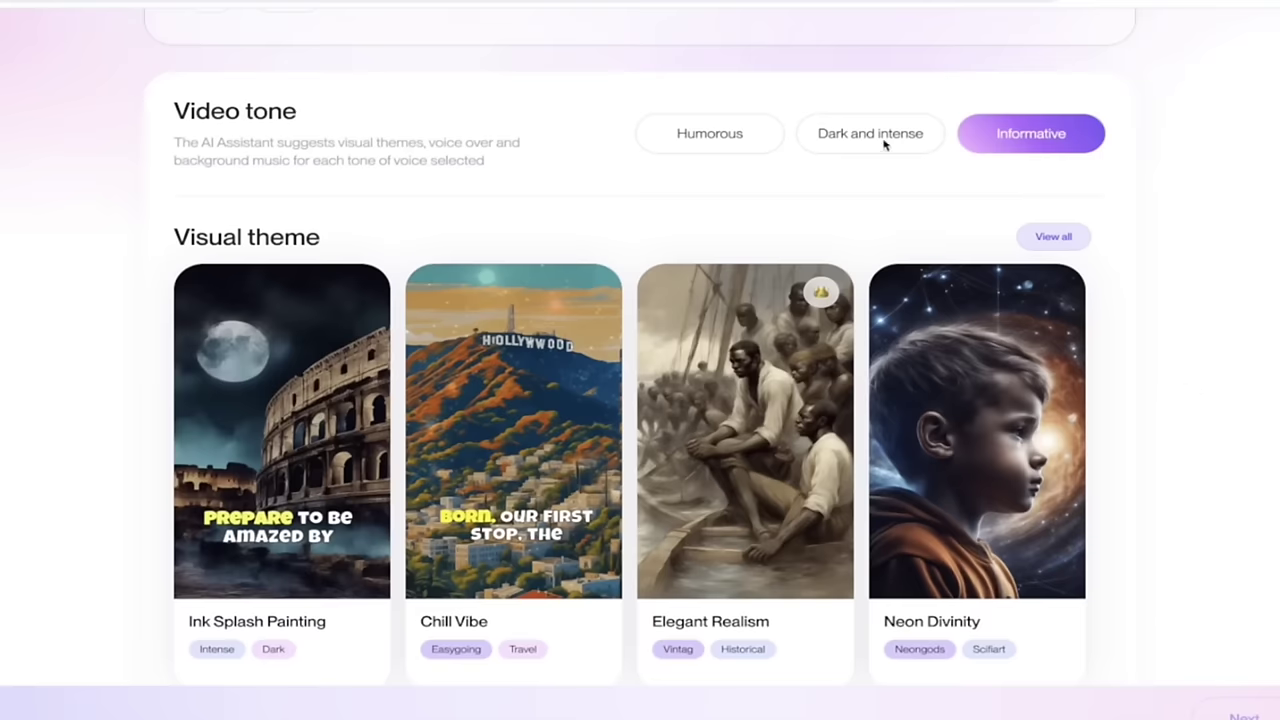
pyautogui.scroll(-2, 1170, 421)
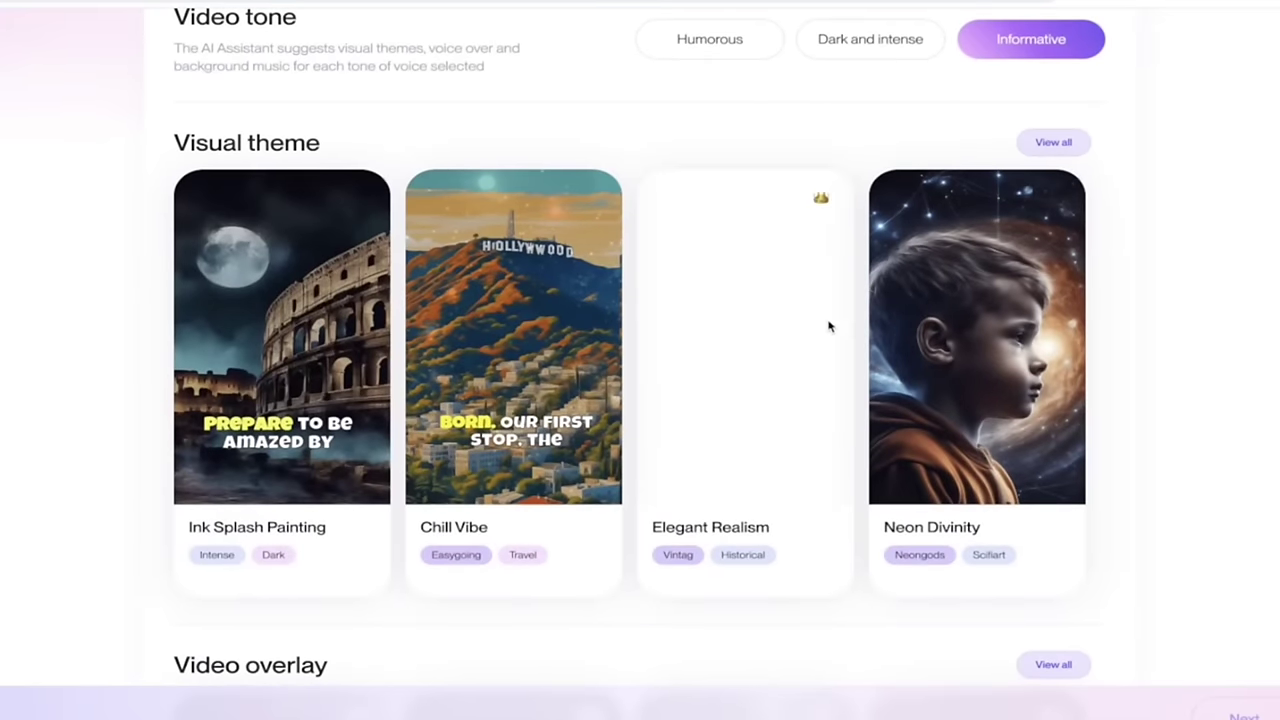
pyautogui.moveTo(475, 391)
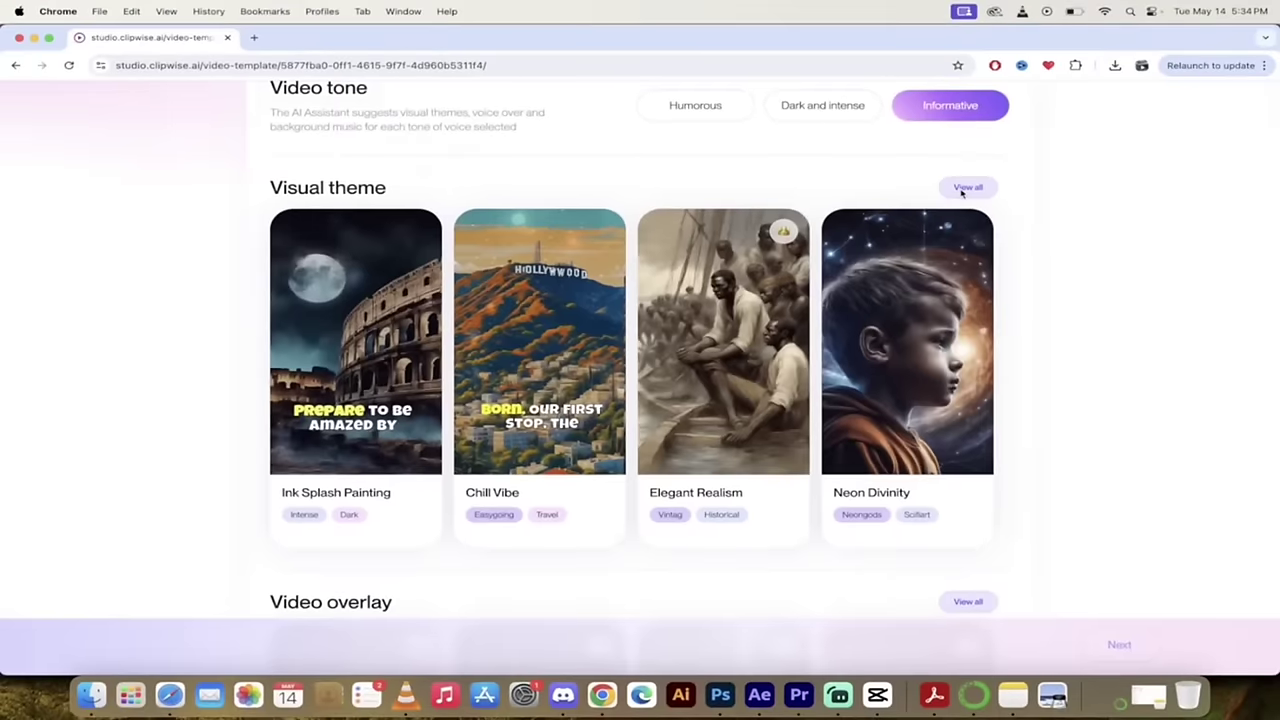
# Step: Pick Cinematic from the full list of visual themes
pyautogui.click(966, 188)
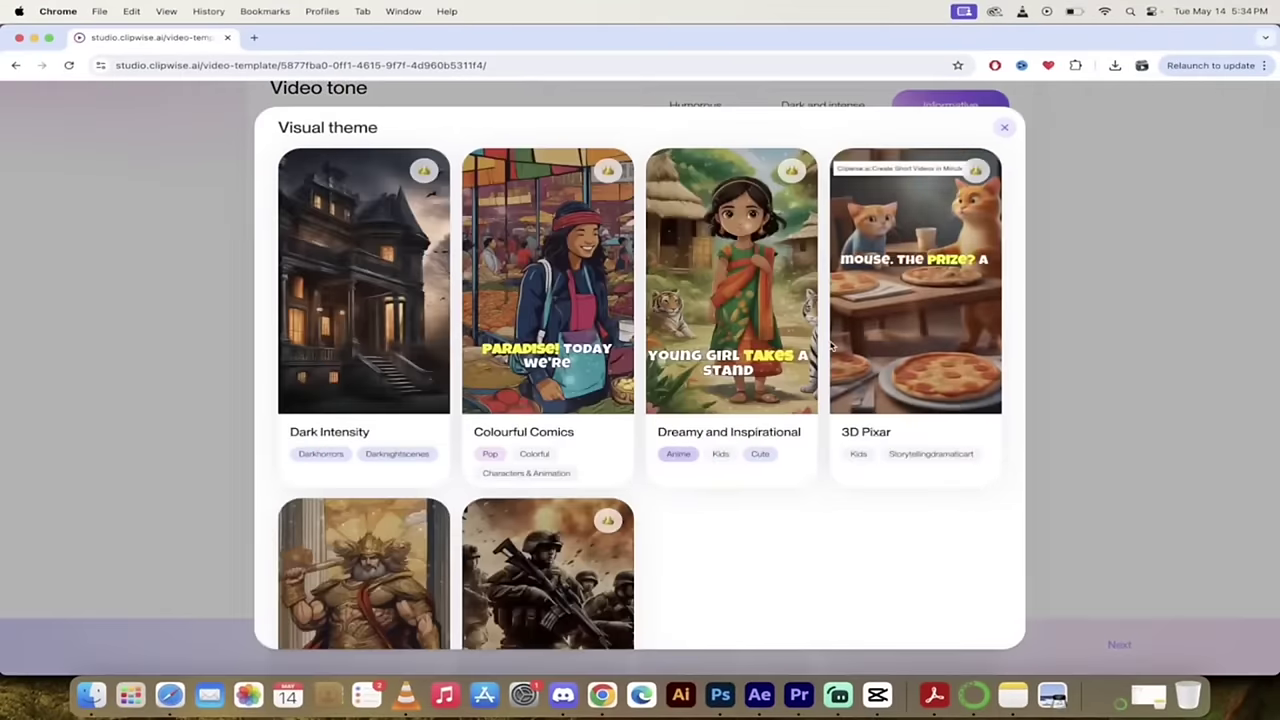
pyautogui.scroll(-3, 794, 461)
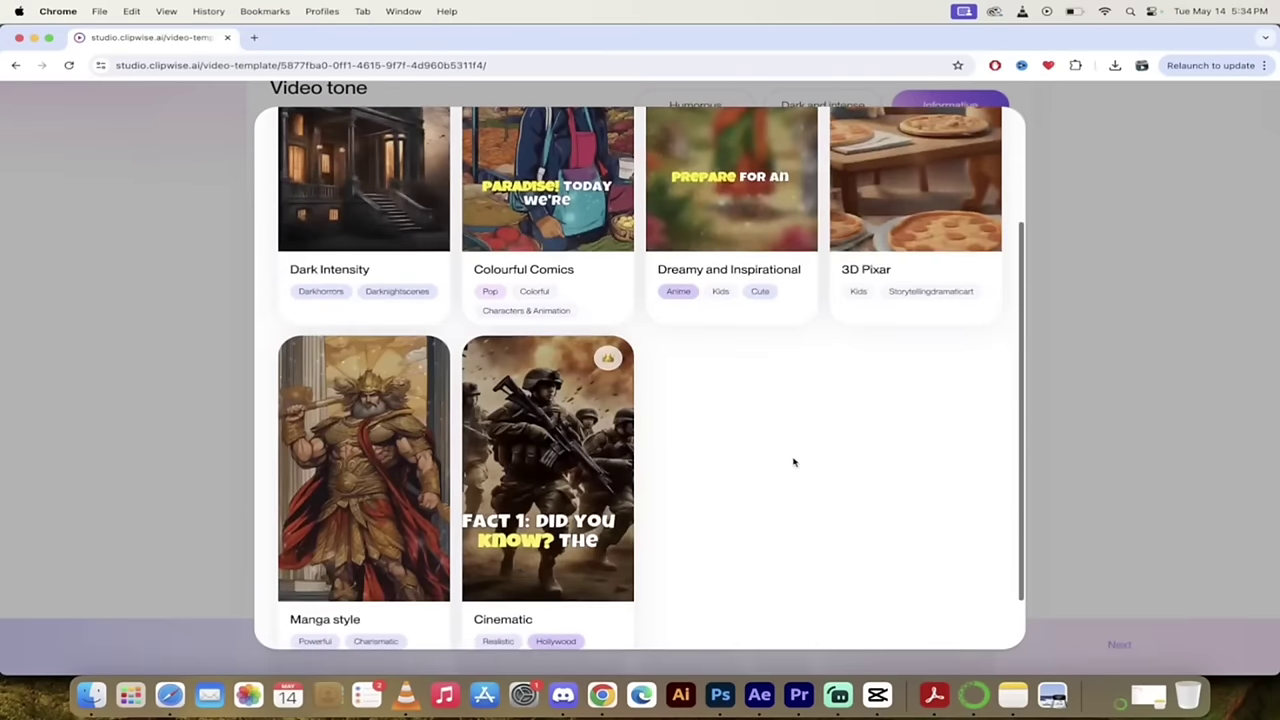
pyautogui.scroll(-1, 794, 460)
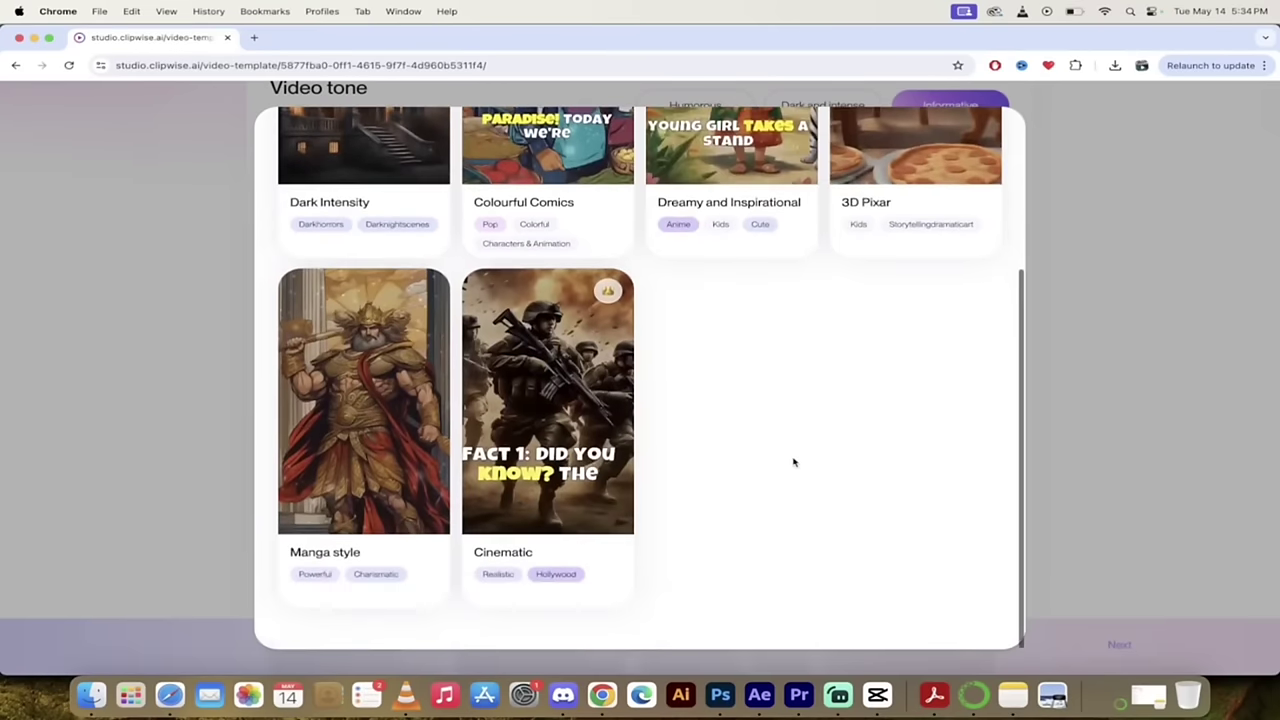
pyautogui.click(535, 428)
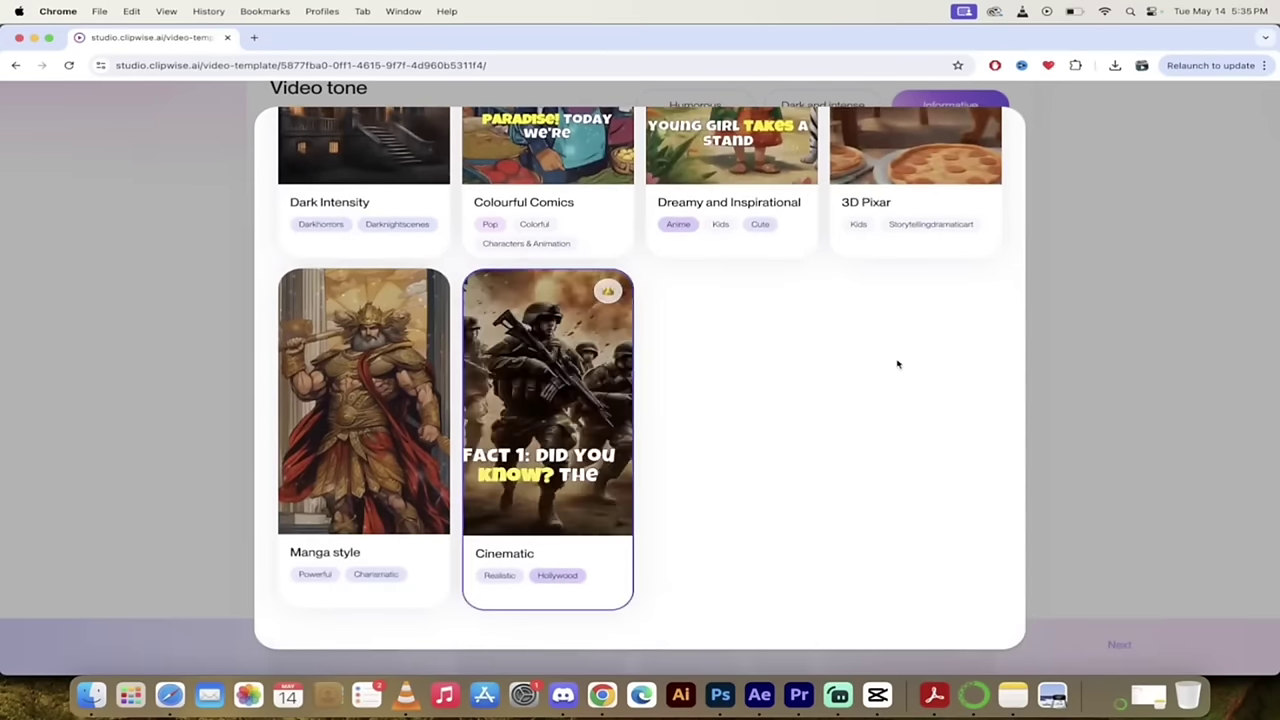
pyautogui.scroll(5, 1008, 290)
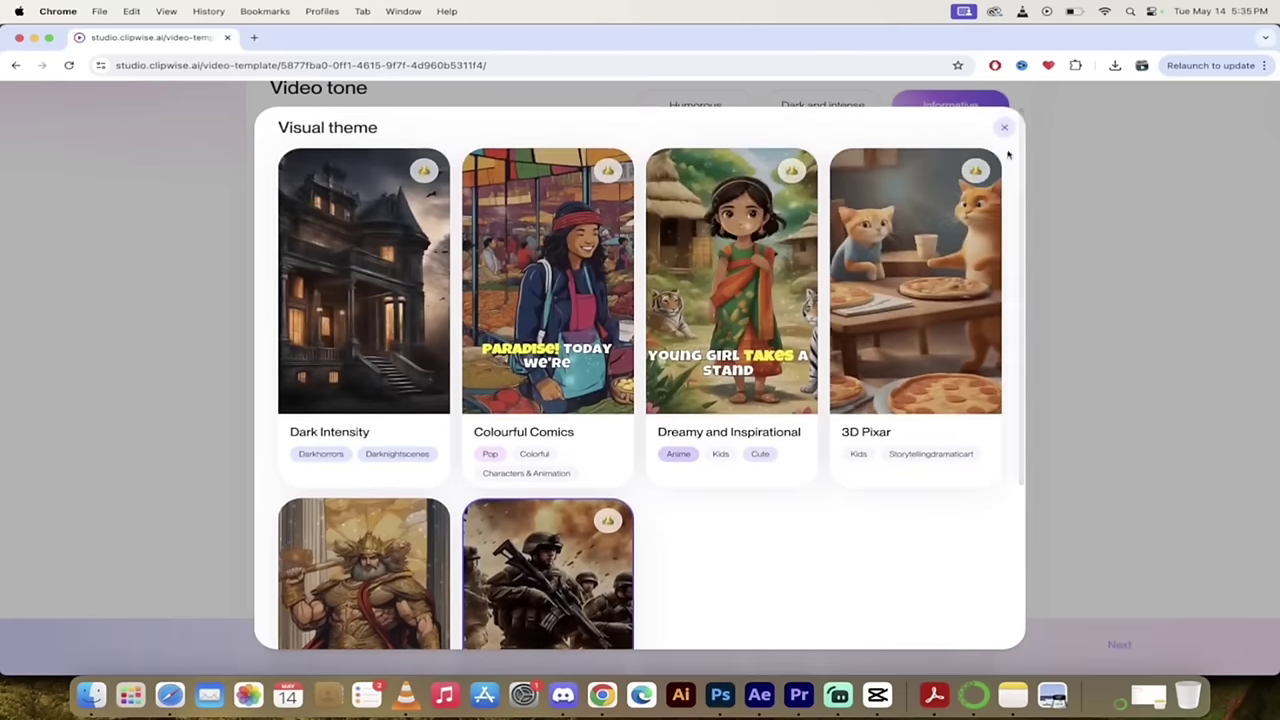
pyautogui.click(1004, 127)
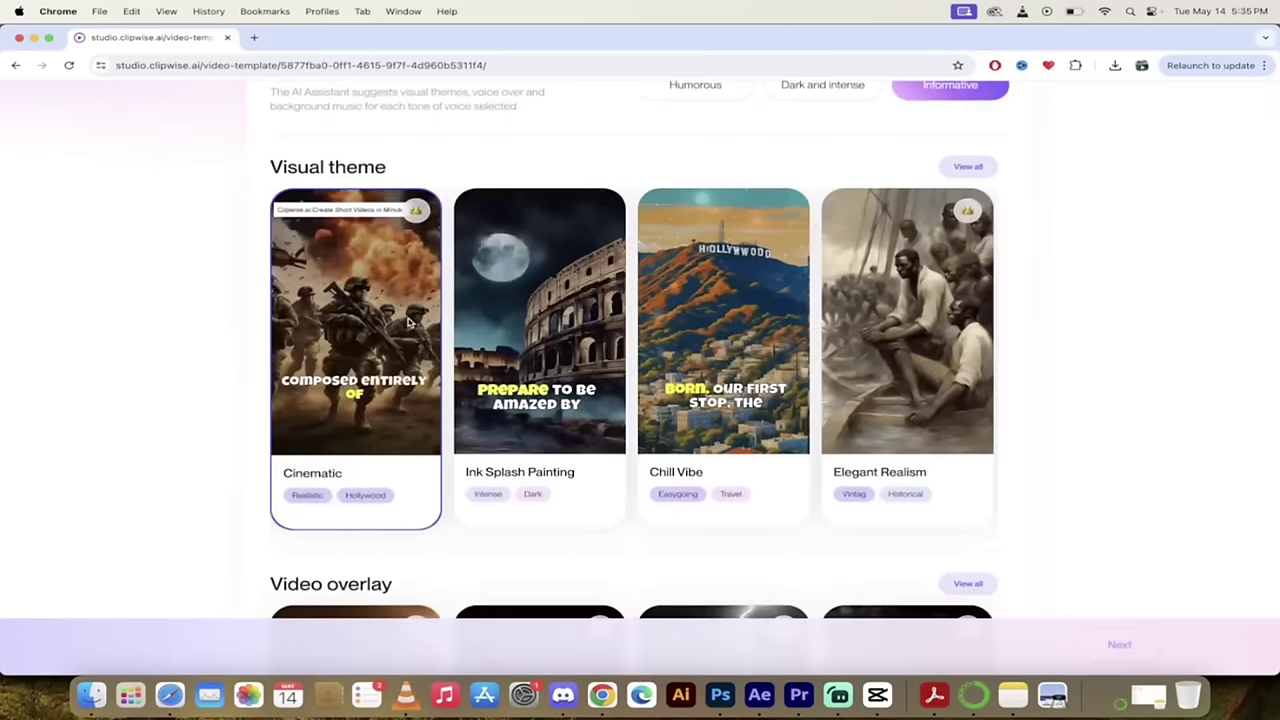
# Step: Choose Lightning as the video overlay
pyautogui.scroll(-5, 408, 322)
pyautogui.scroll(-2, 230, 405)
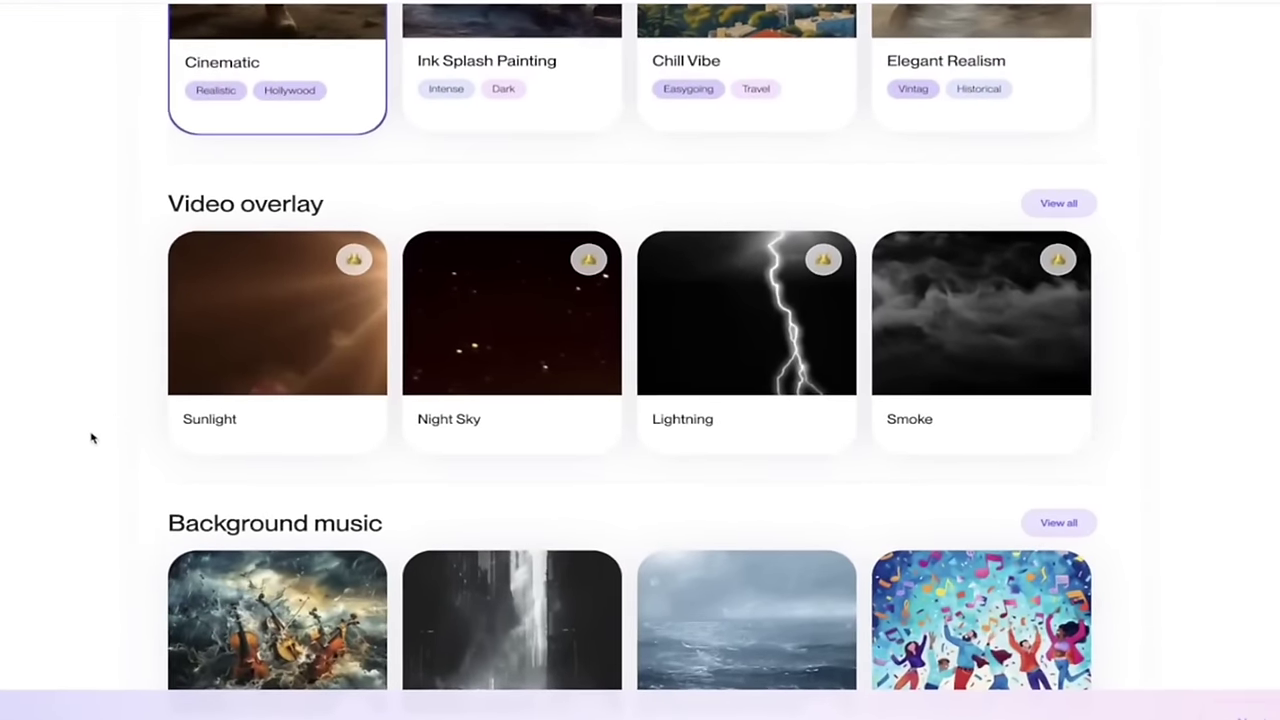
pyautogui.click(764, 319)
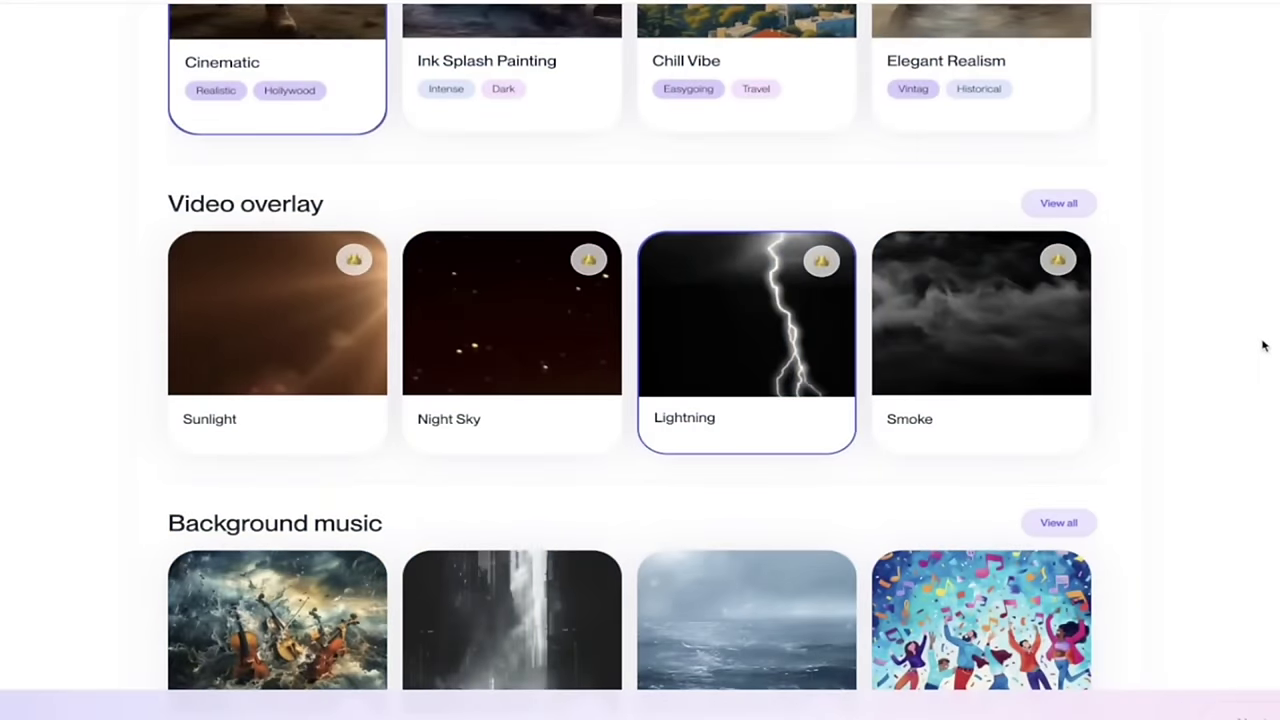
pyautogui.scroll(-1, 1263, 345)
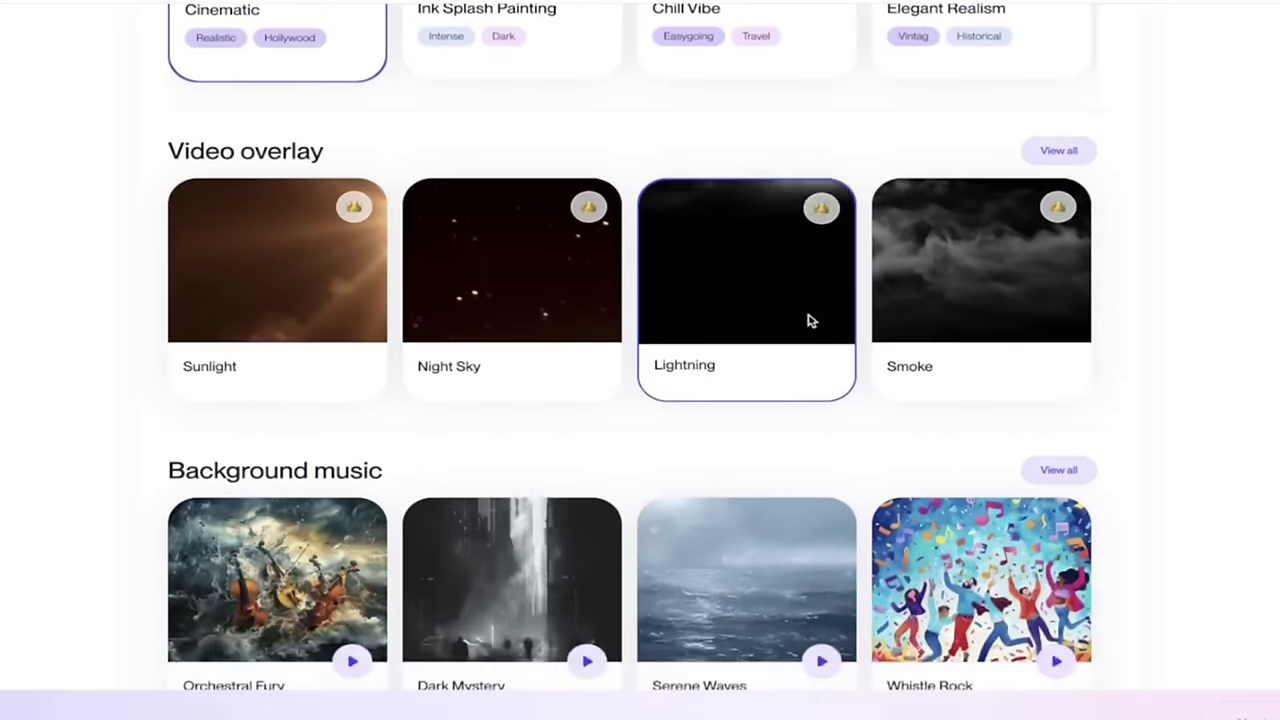
pyautogui.scroll(-2, 811, 320)
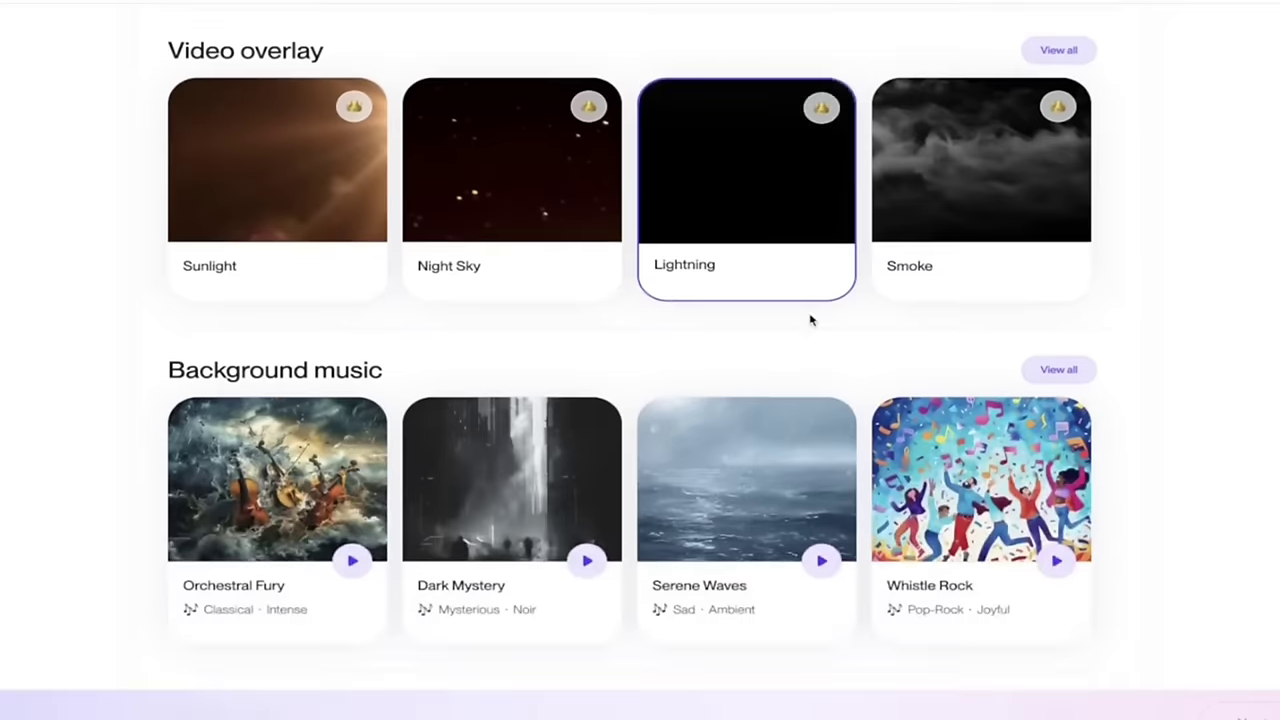
# Step: Browse all music tracks, then select Orchestral Fury as the background music
pyautogui.click(1062, 370)
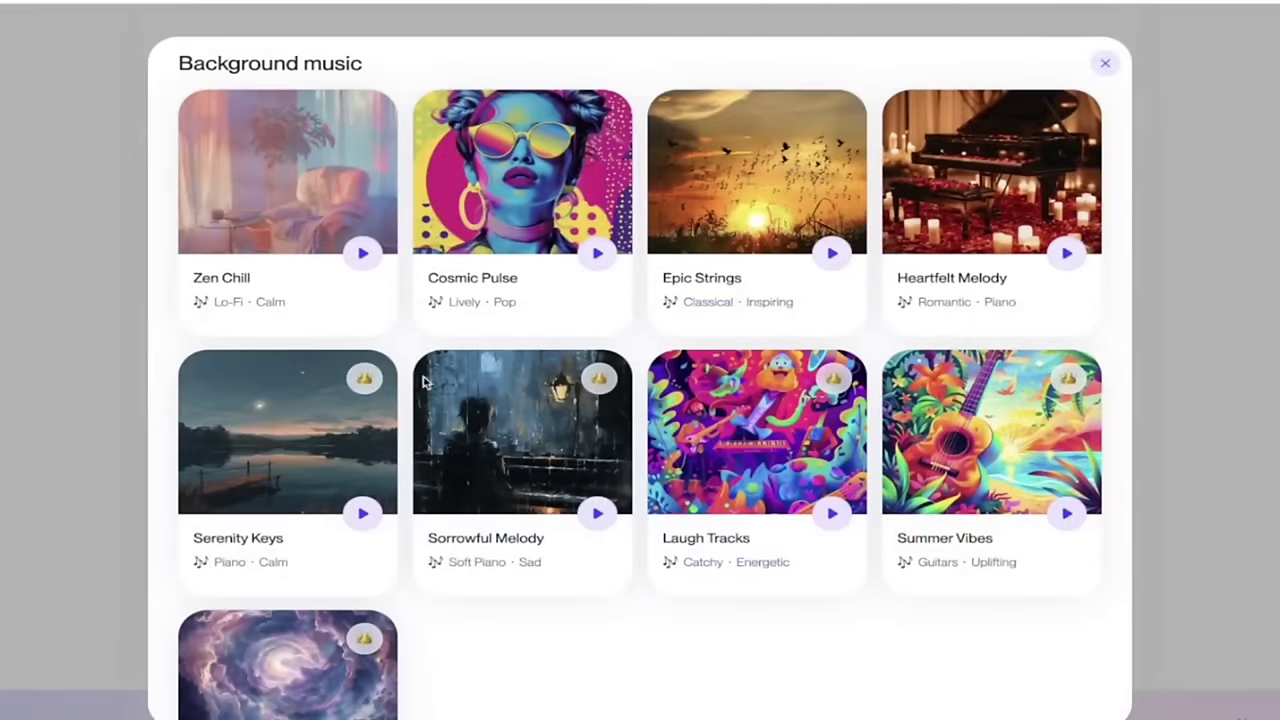
pyautogui.scroll(-2, 509, 606)
pyautogui.scroll(2, 509, 606)
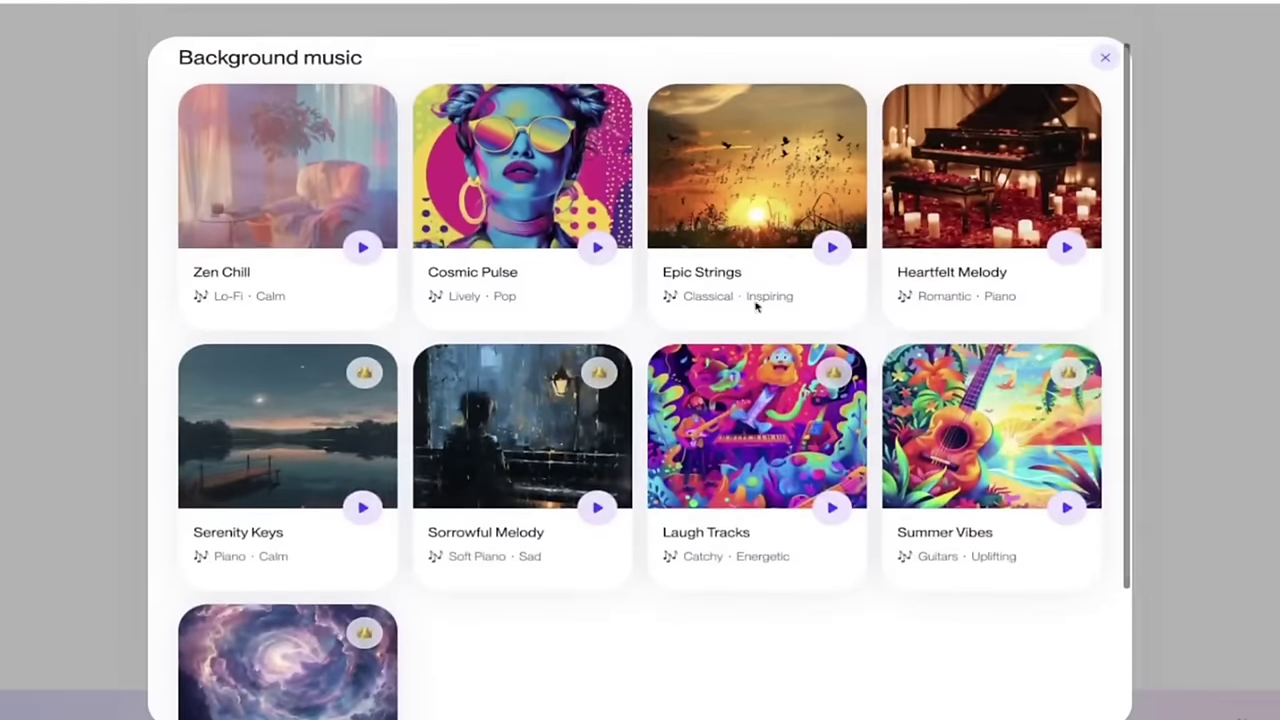
pyautogui.scroll(-2, 736, 460)
pyautogui.scroll(2, 386, 391)
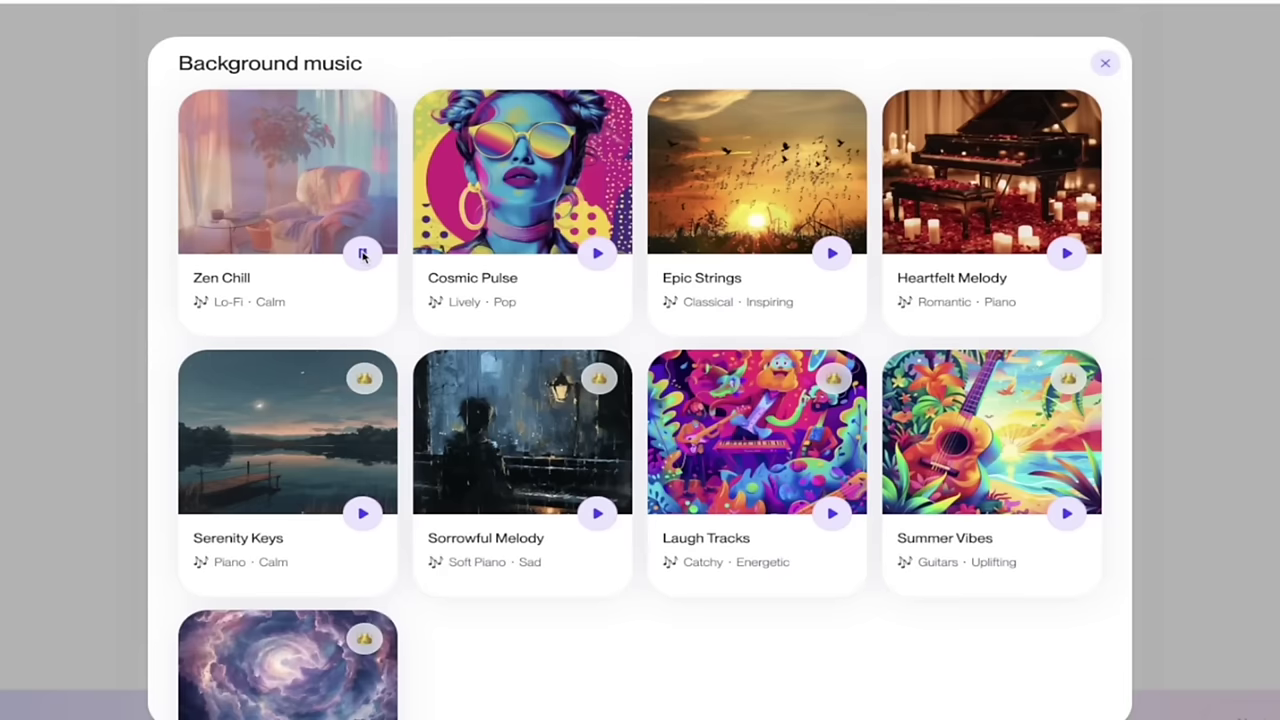
pyautogui.click(1105, 63)
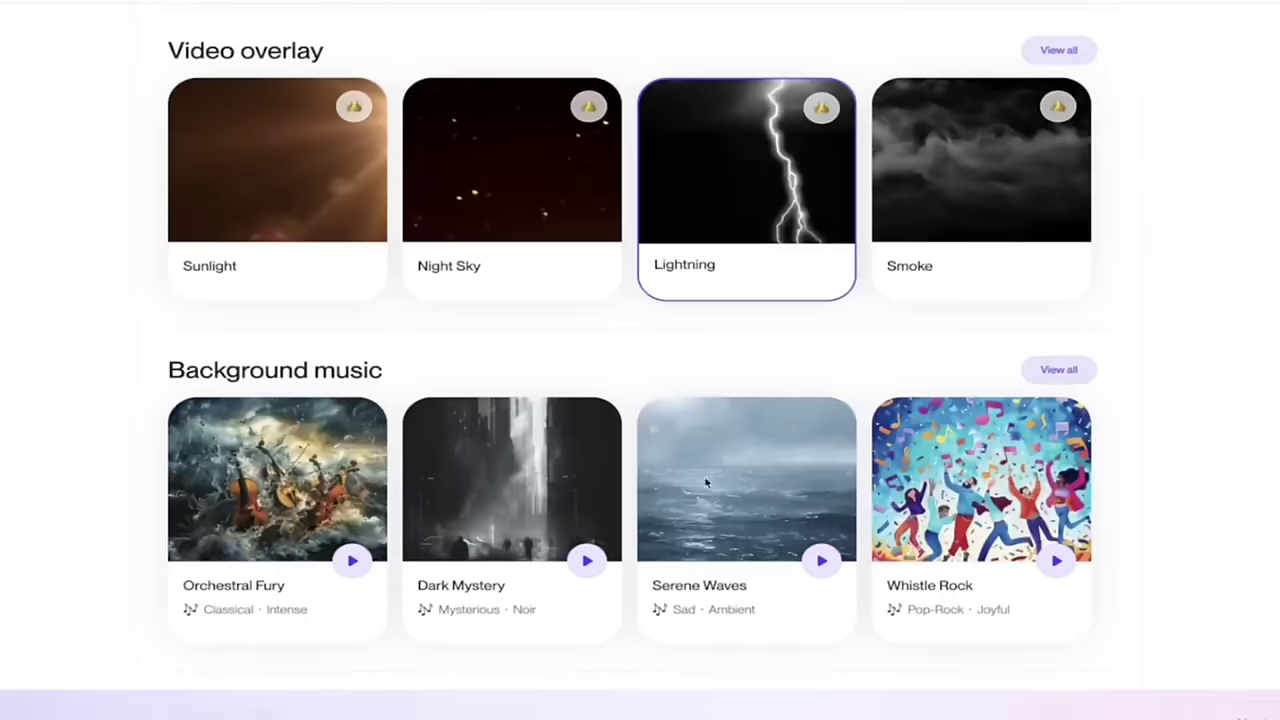
pyautogui.click(320, 508)
pyautogui.scroll(-3, 640, 360)
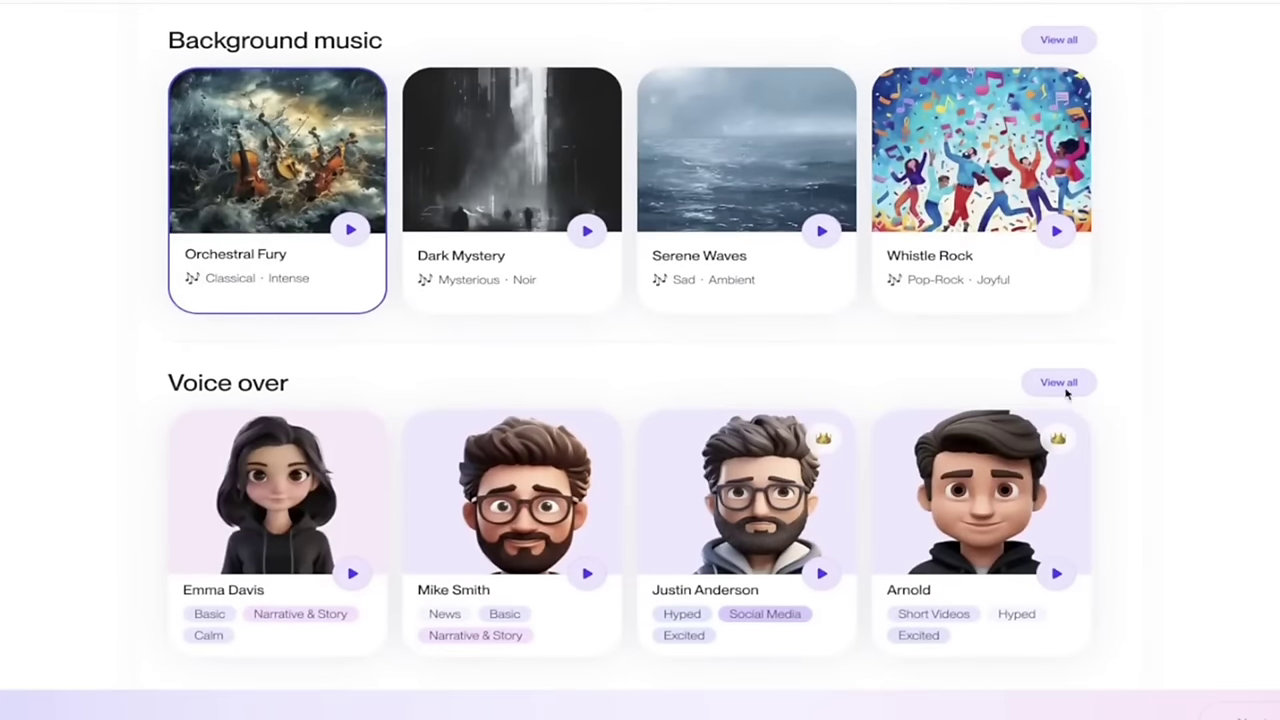
# Step: Preview the Caine Davis voice and select it as the narrator
pyautogui.click(1060, 383)
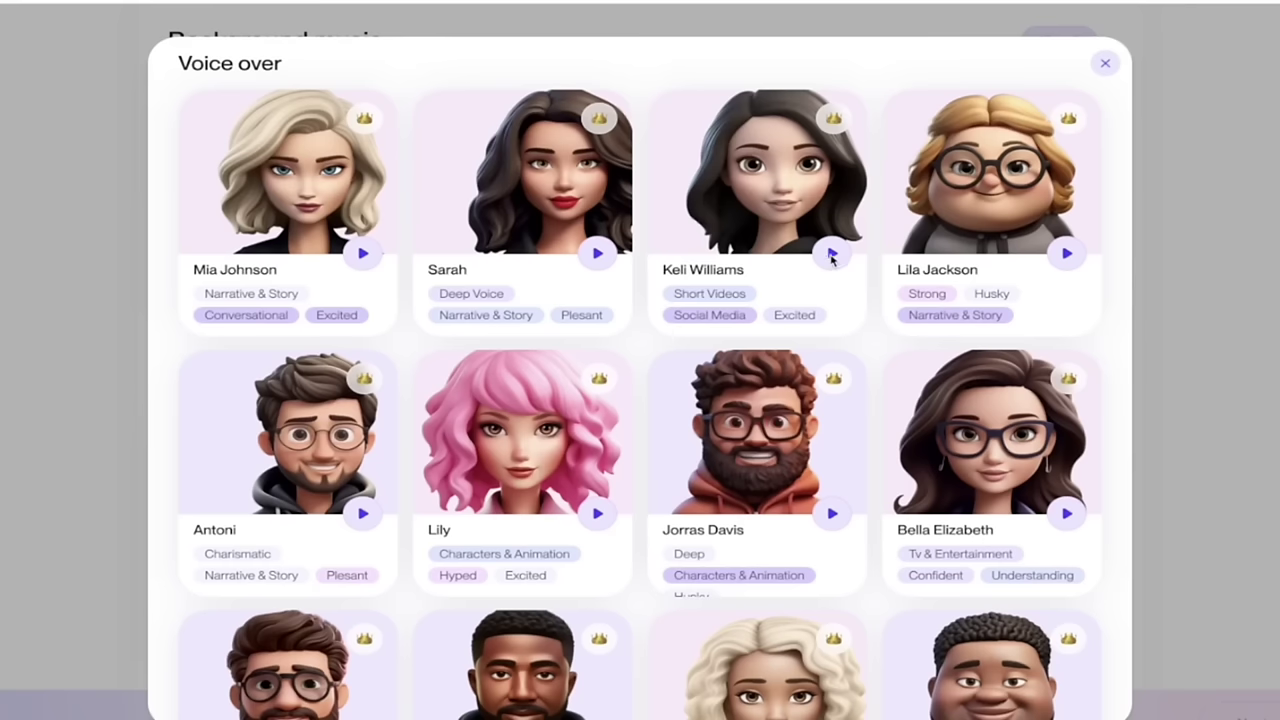
pyautogui.scroll(-3, 846, 383)
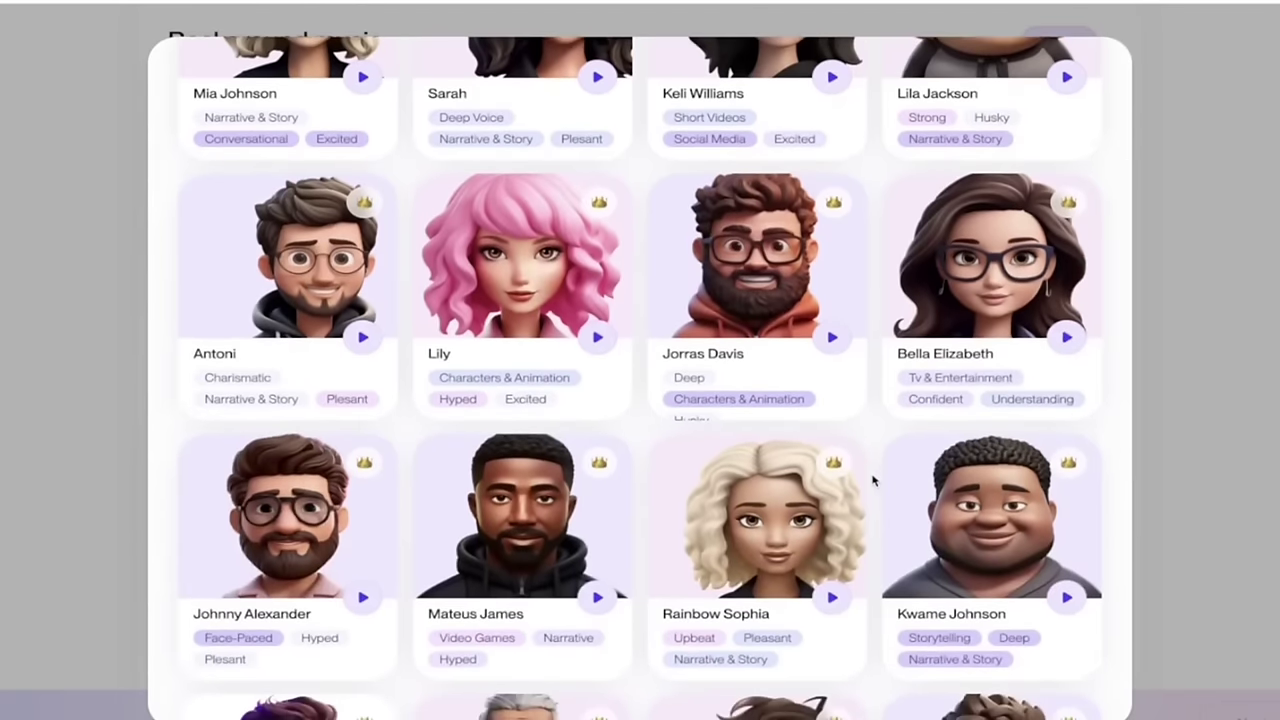
pyautogui.scroll(-6, 872, 481)
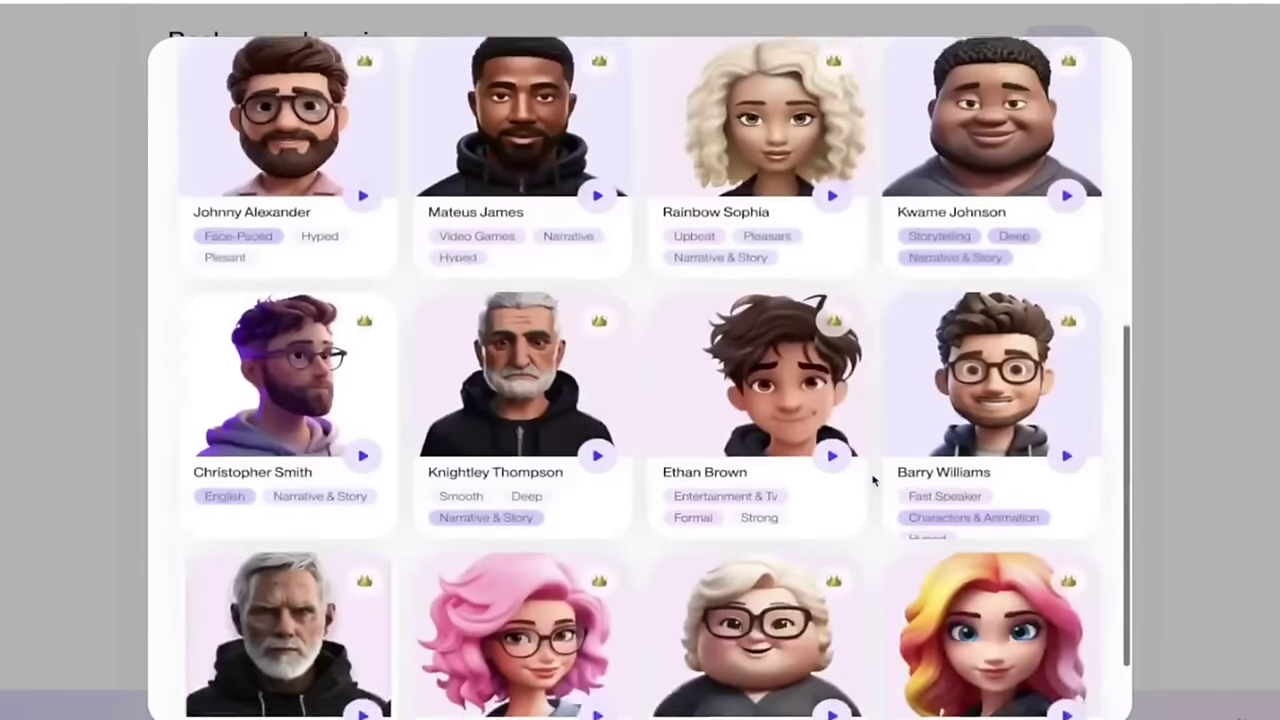
pyautogui.scroll(-1, 298, 595)
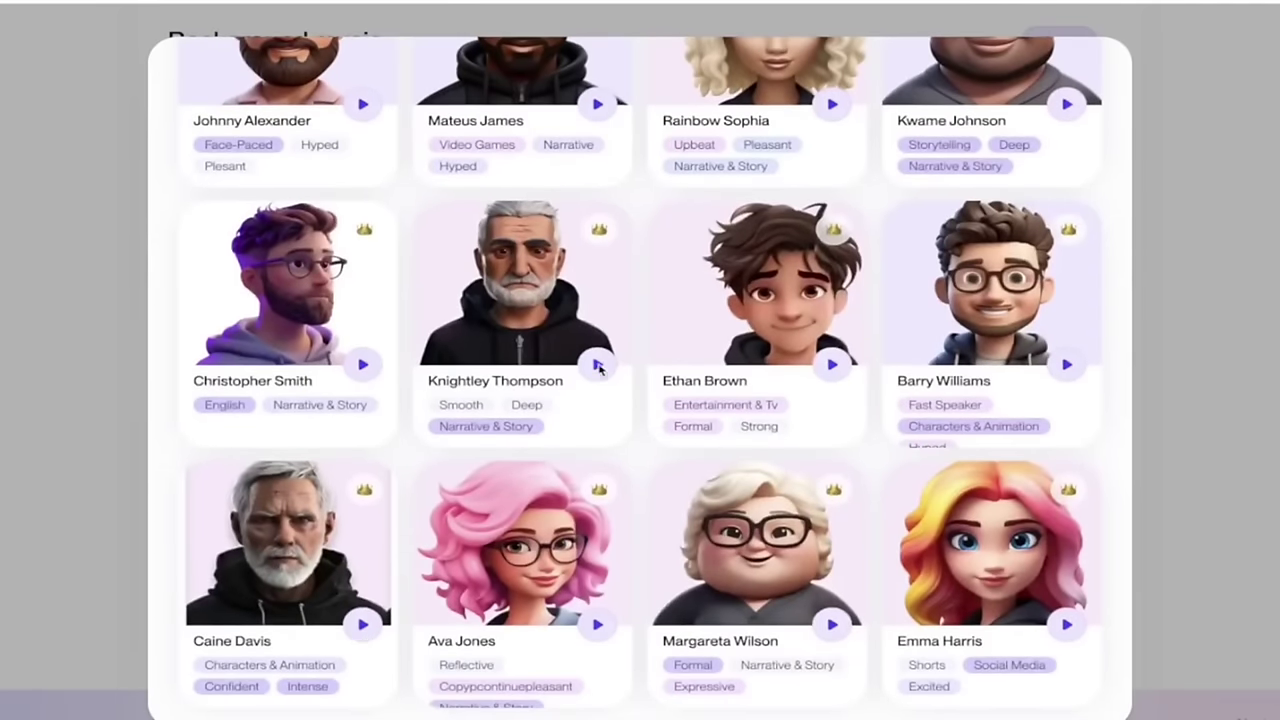
pyautogui.click(362, 625)
pyautogui.click(312, 558)
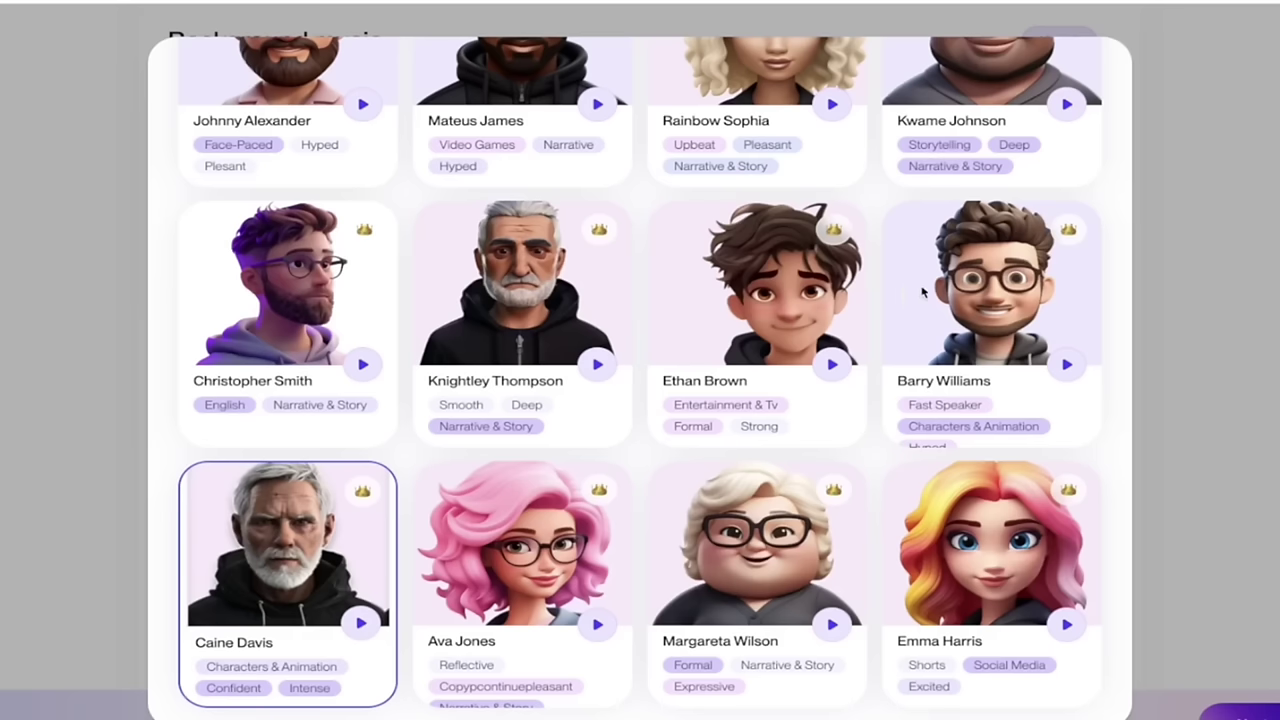
pyautogui.scroll(8, 1092, 66)
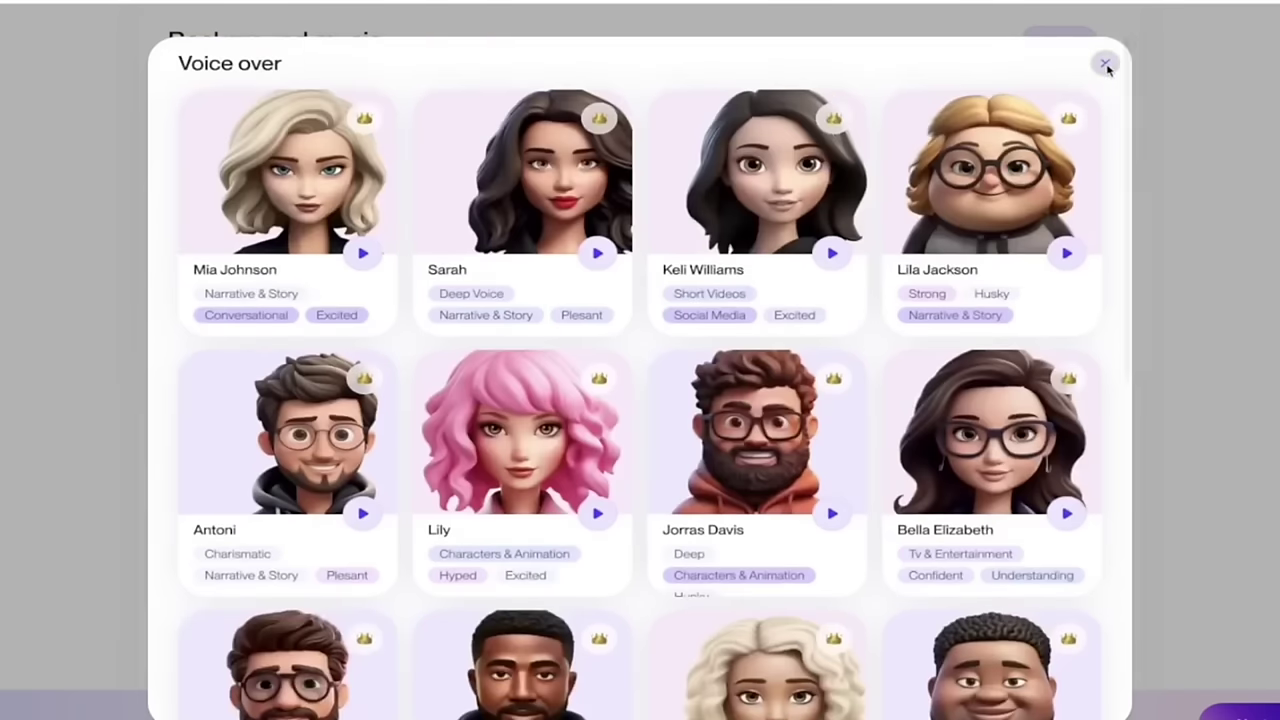
pyautogui.click(1105, 65)
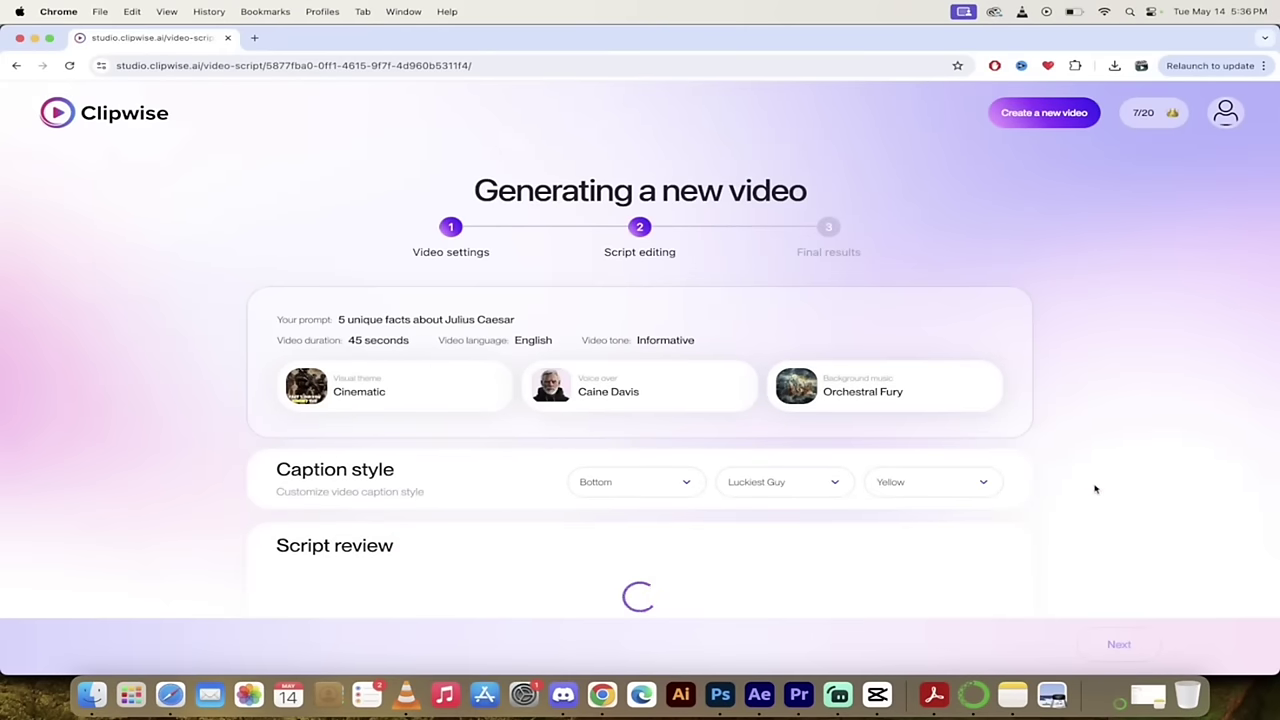
# Step: Set the caption position to Bottom, font to Luckiest Guy and colour to Yellow
pyautogui.scroll(-2, 1098, 484)
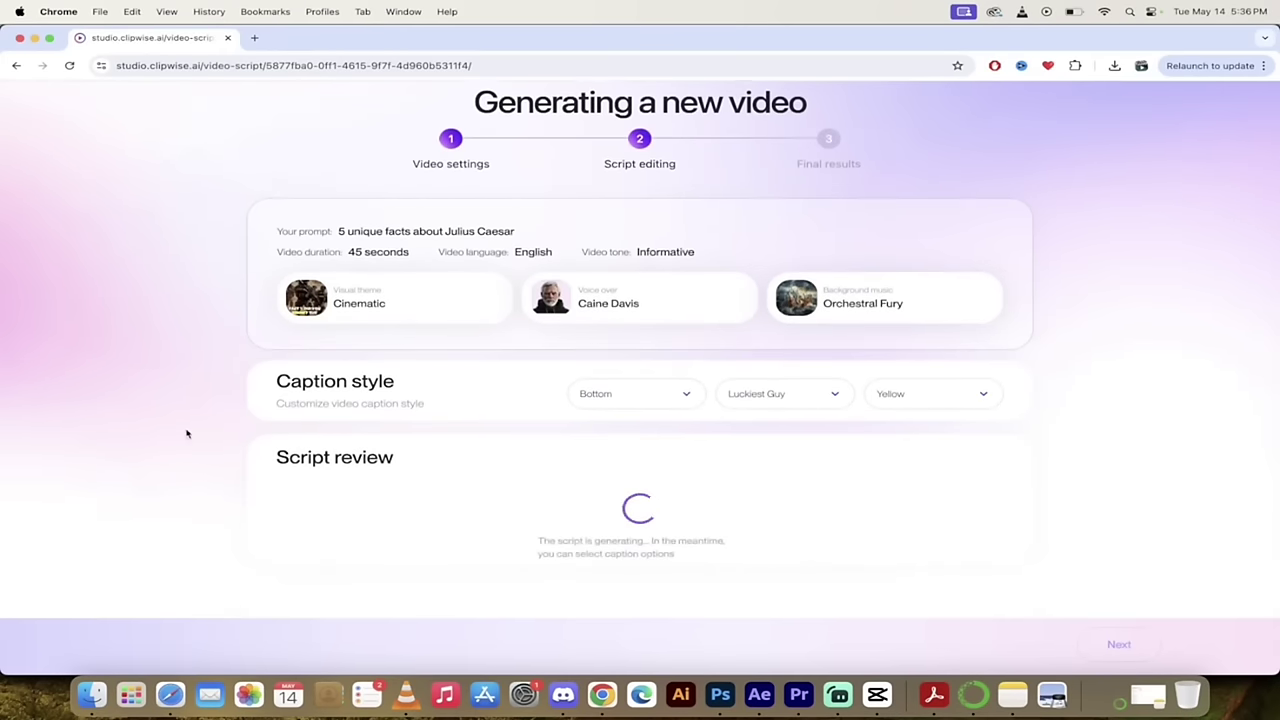
pyautogui.scroll(-1, 186, 434)
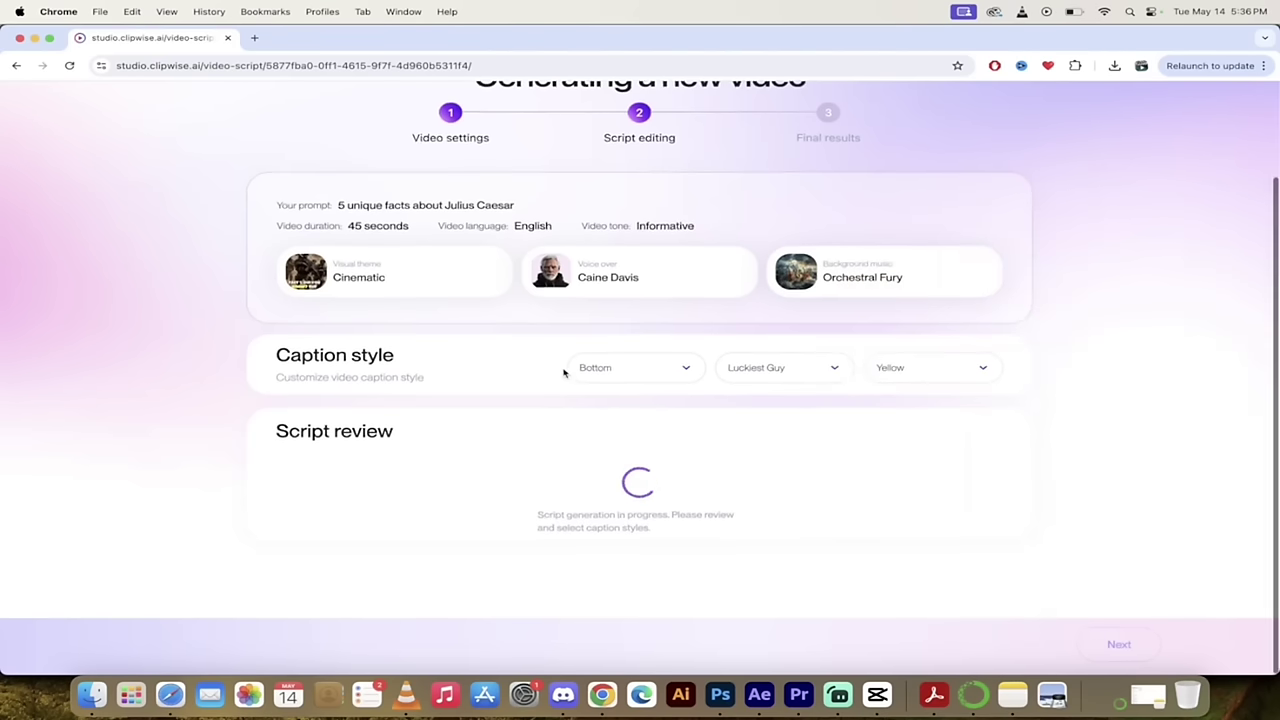
pyautogui.click(628, 375)
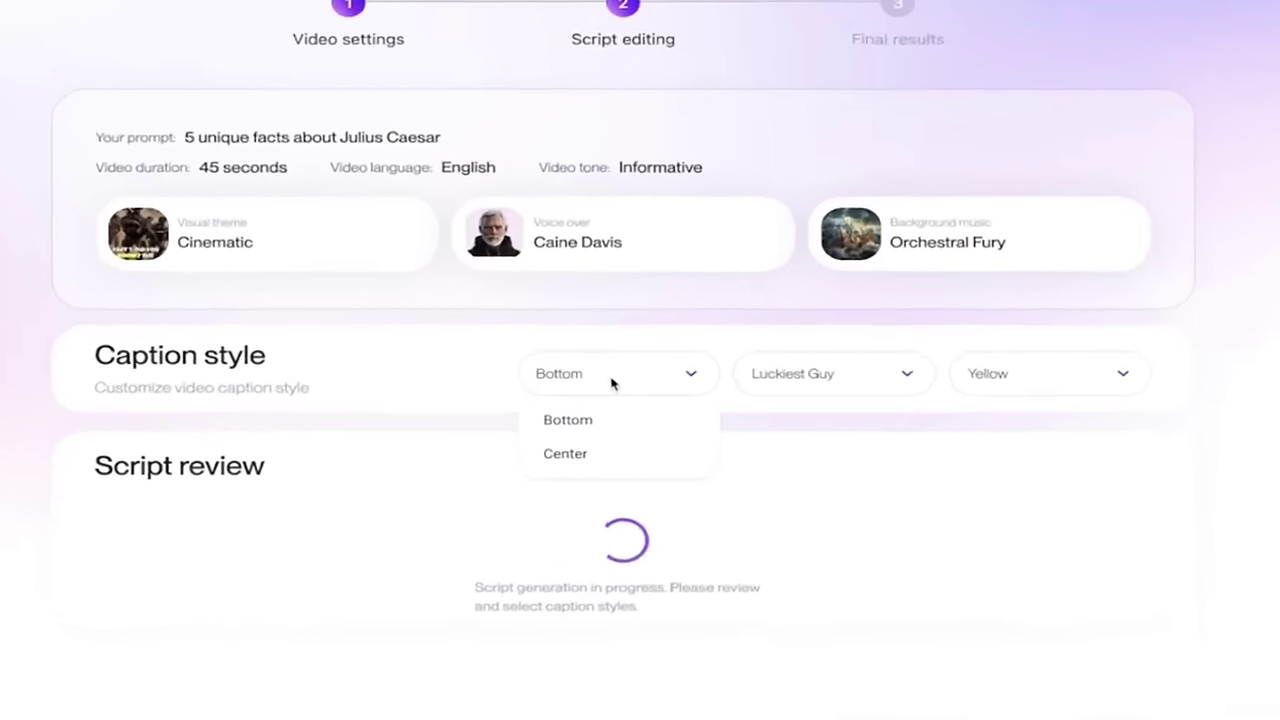
pyautogui.click(600, 422)
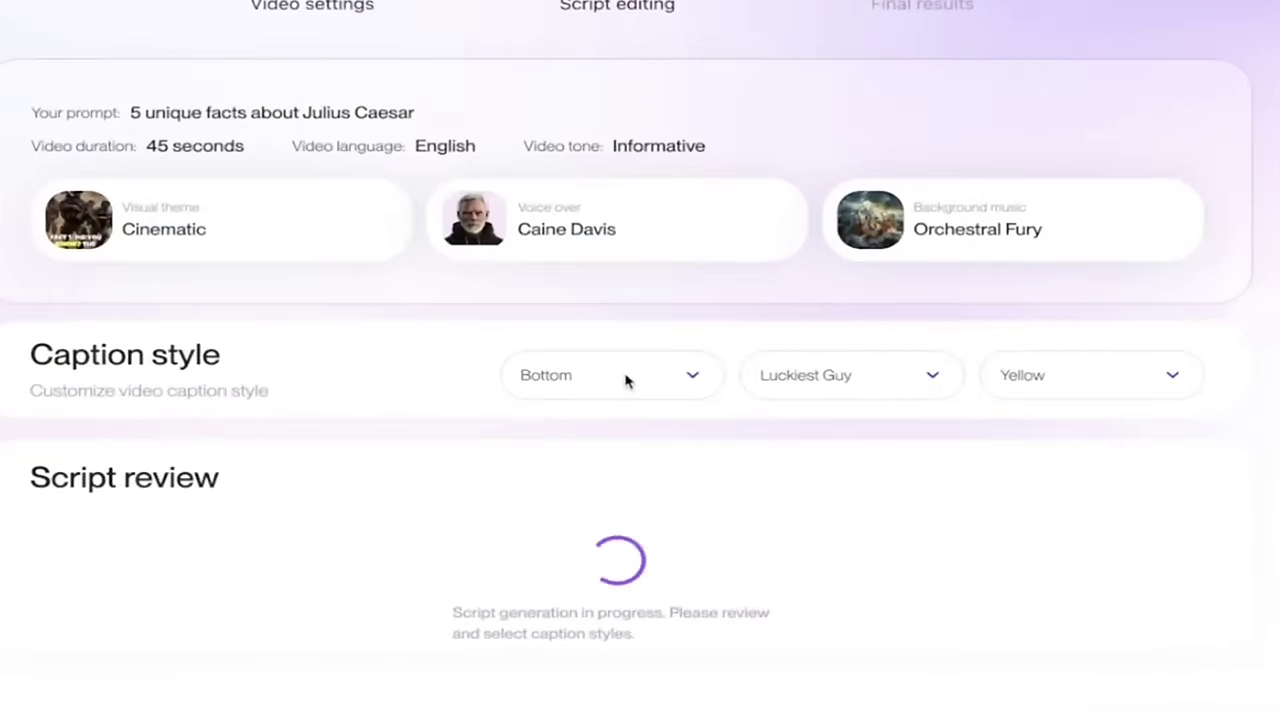
pyautogui.click(808, 378)
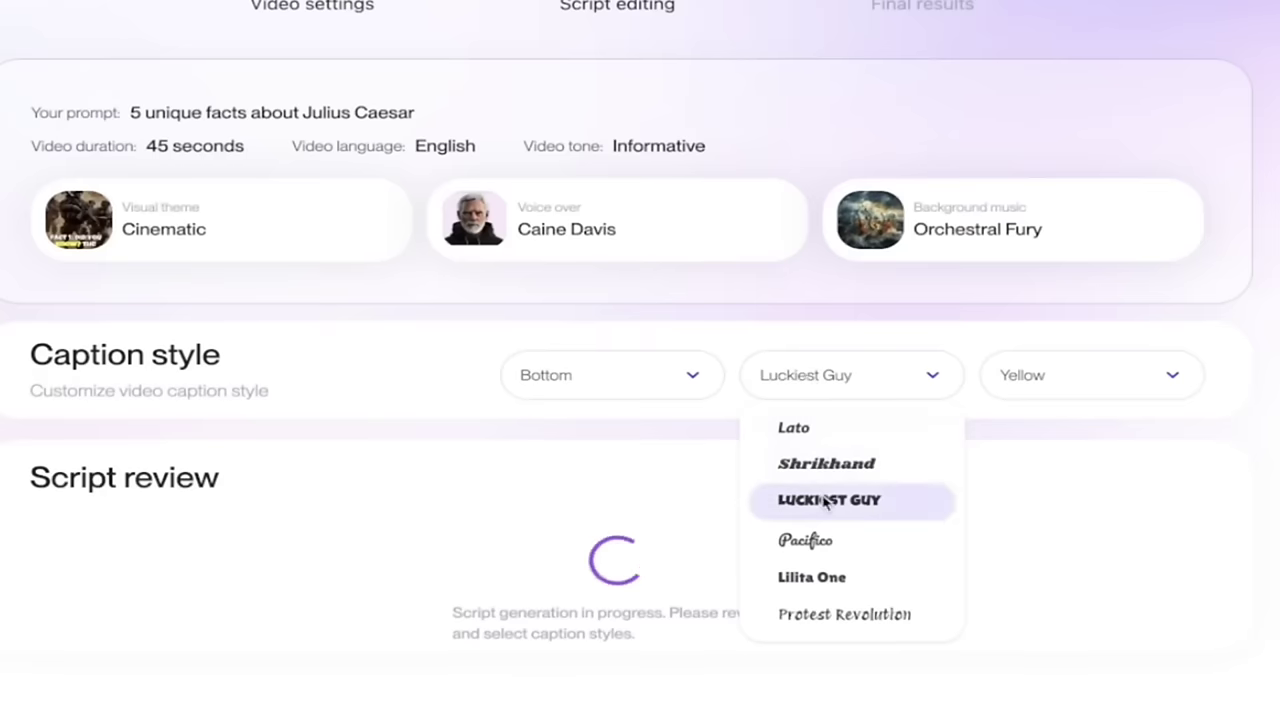
pyautogui.click(852, 338)
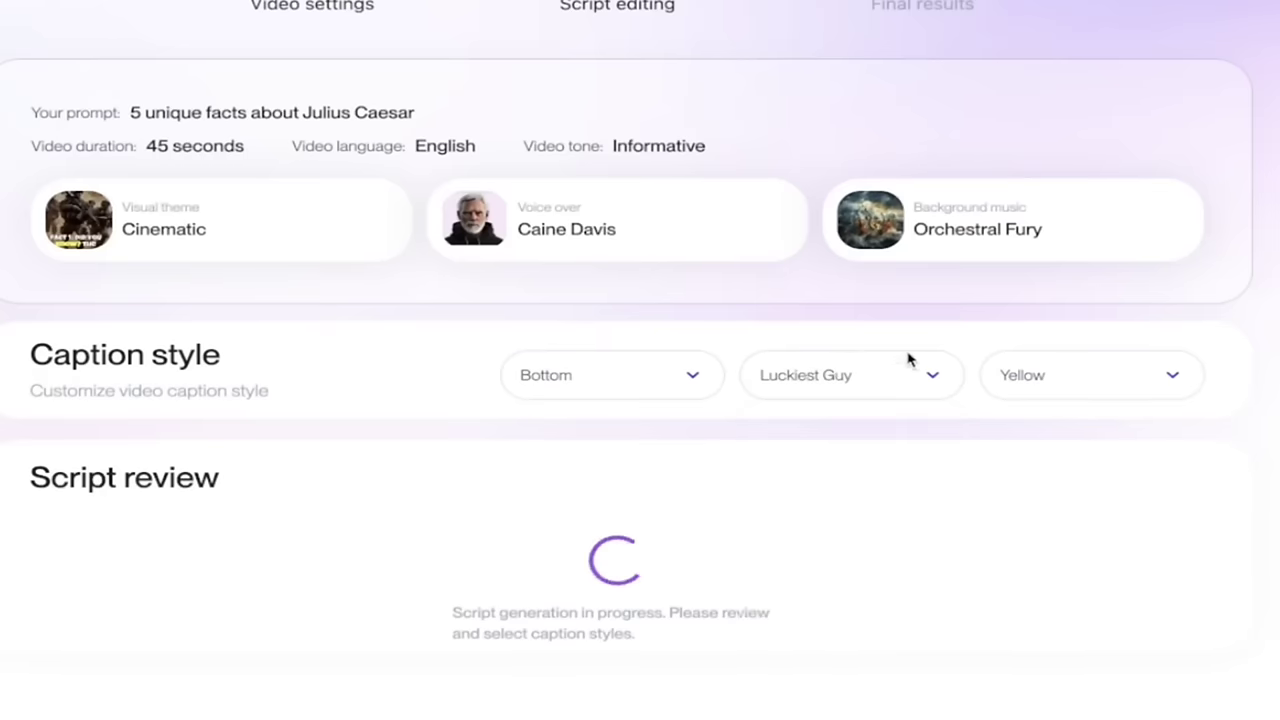
pyautogui.click(1027, 381)
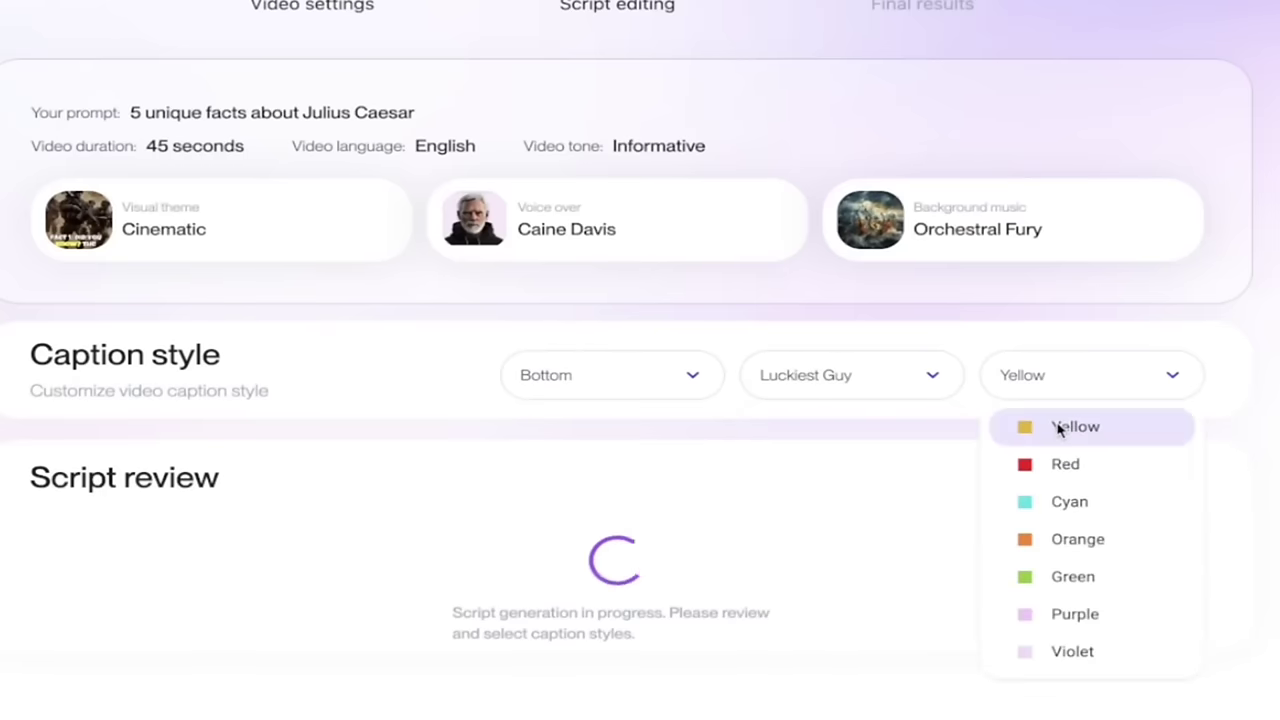
pyautogui.click(1266, 340)
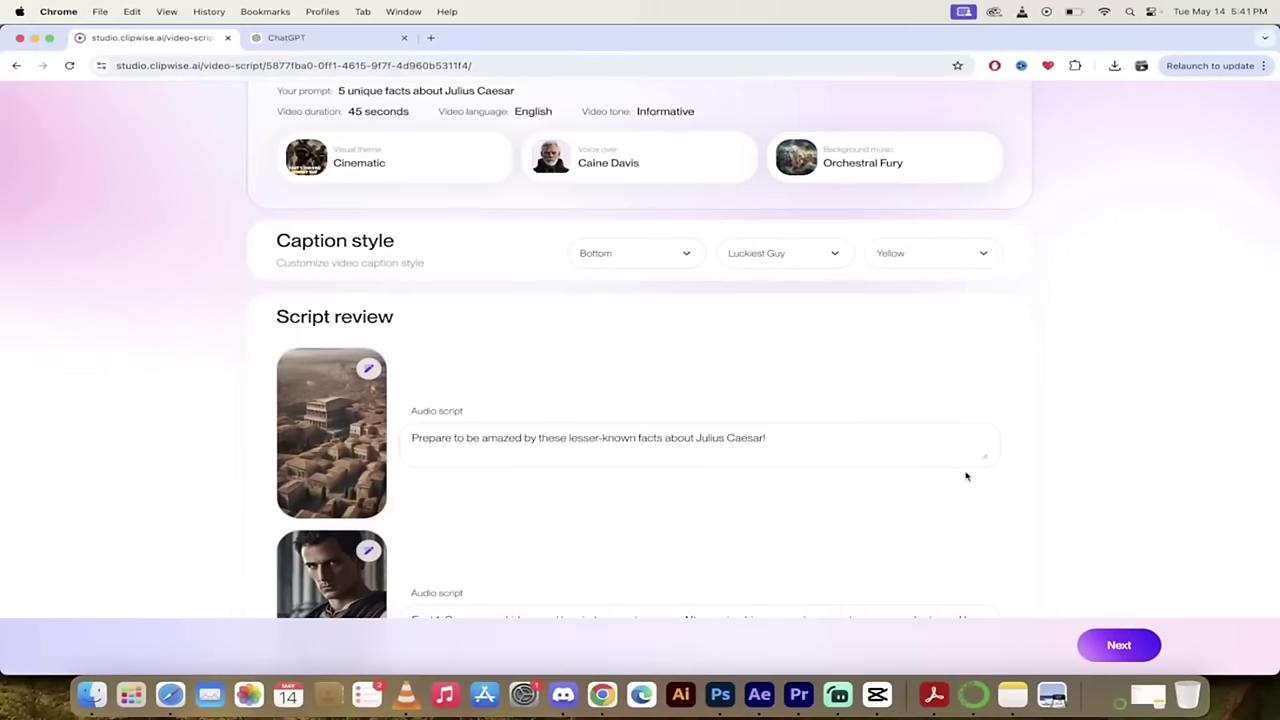
# Step: Scroll through the generated scenes from the intro to Fact 3, checking each narration
pyautogui.scroll(-5, 966, 476)
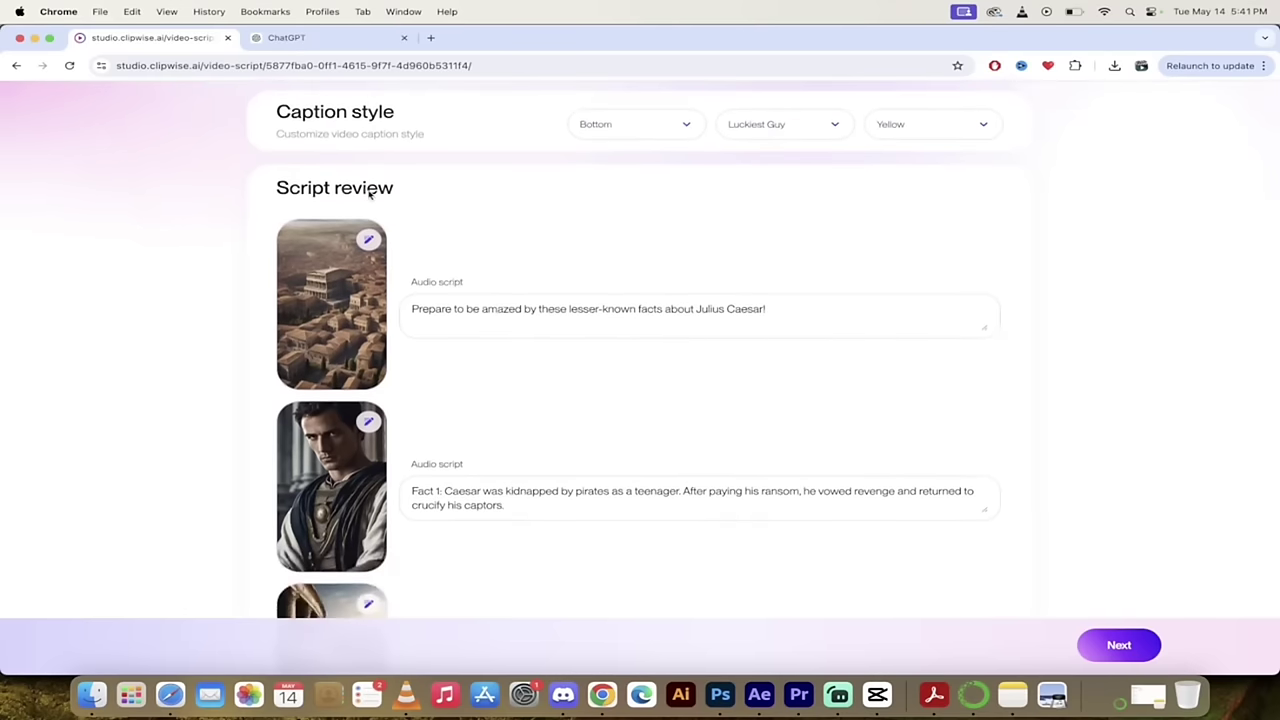
pyautogui.scroll(-2, 769, 301)
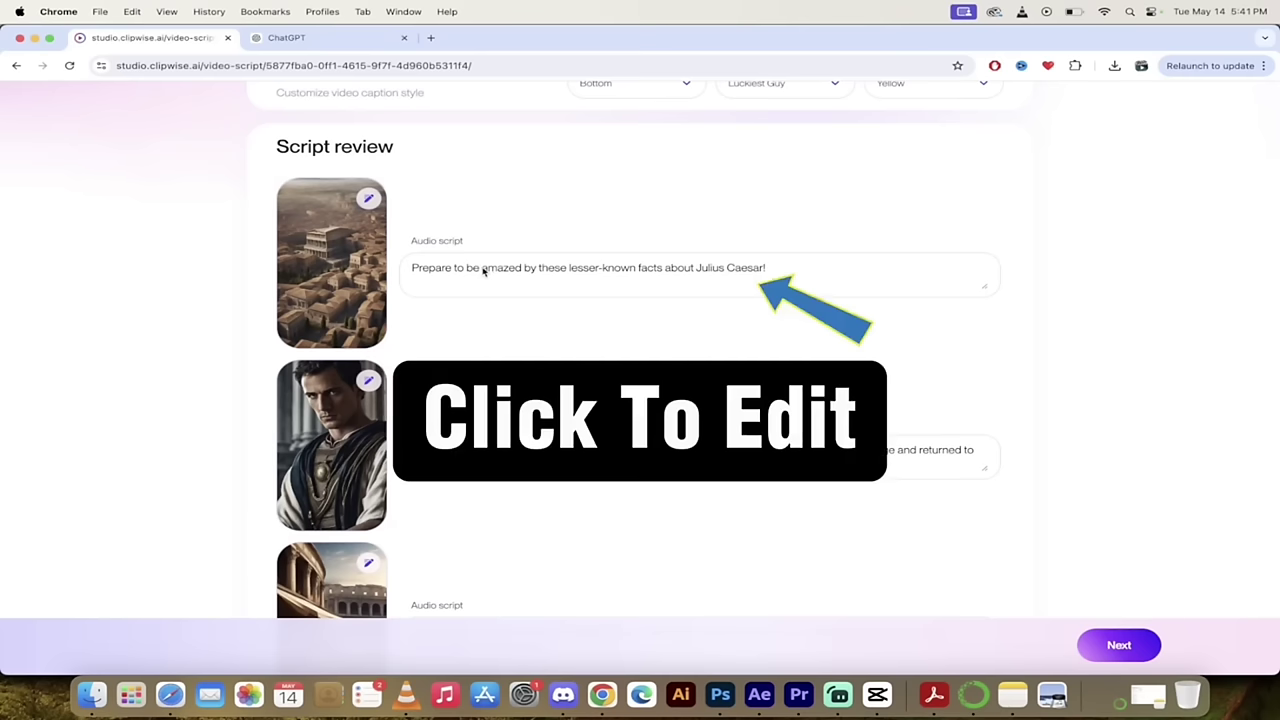
pyautogui.scroll(3, 483, 272)
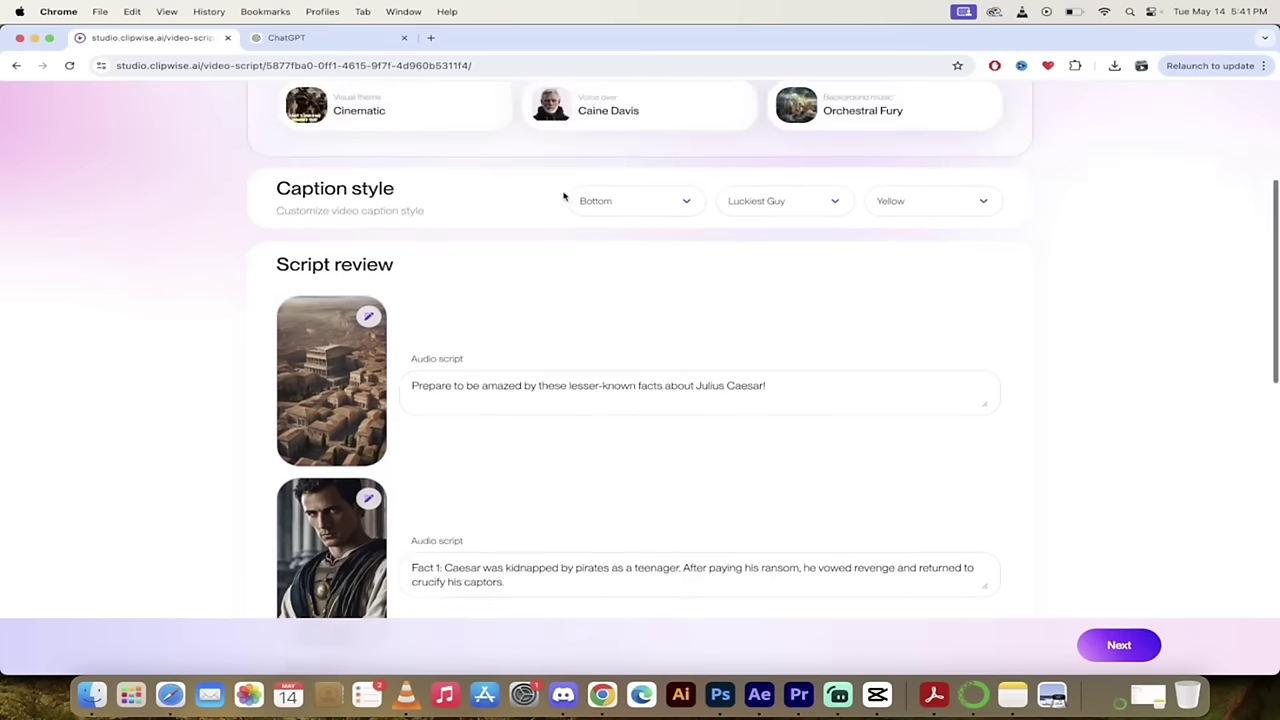
pyautogui.scroll(-2, 560, 409)
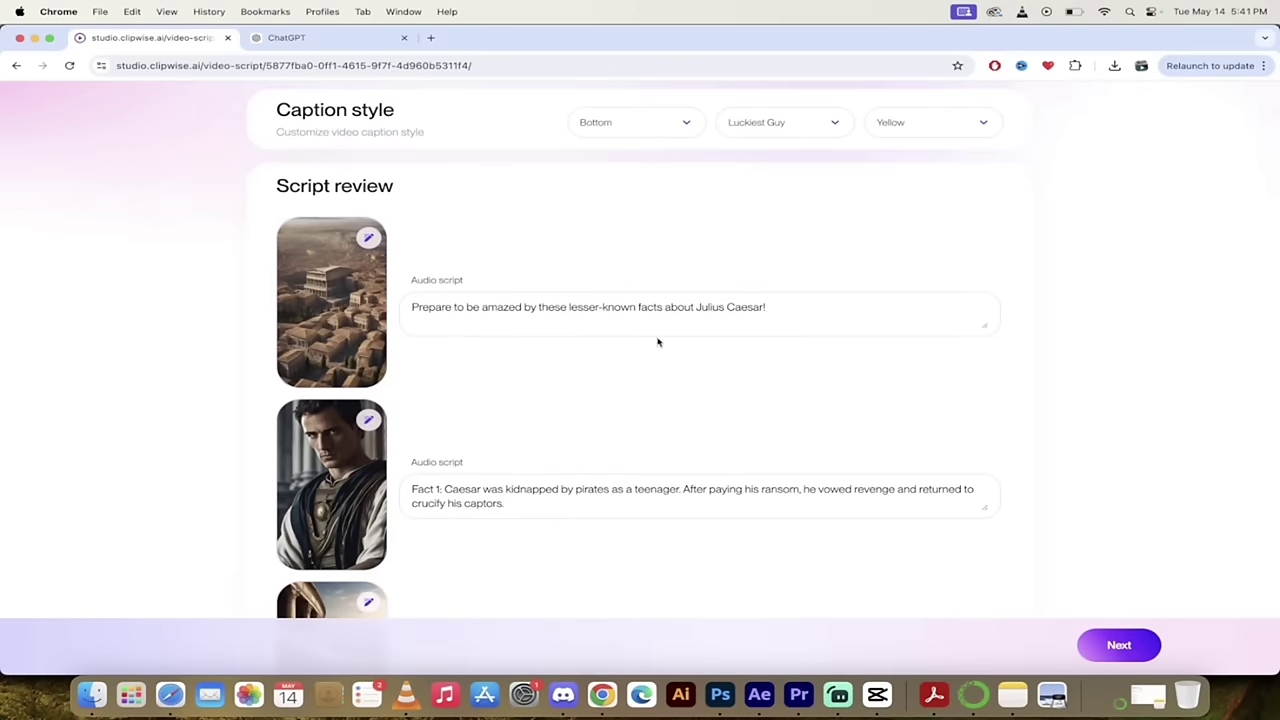
pyautogui.scroll(-3, 688, 437)
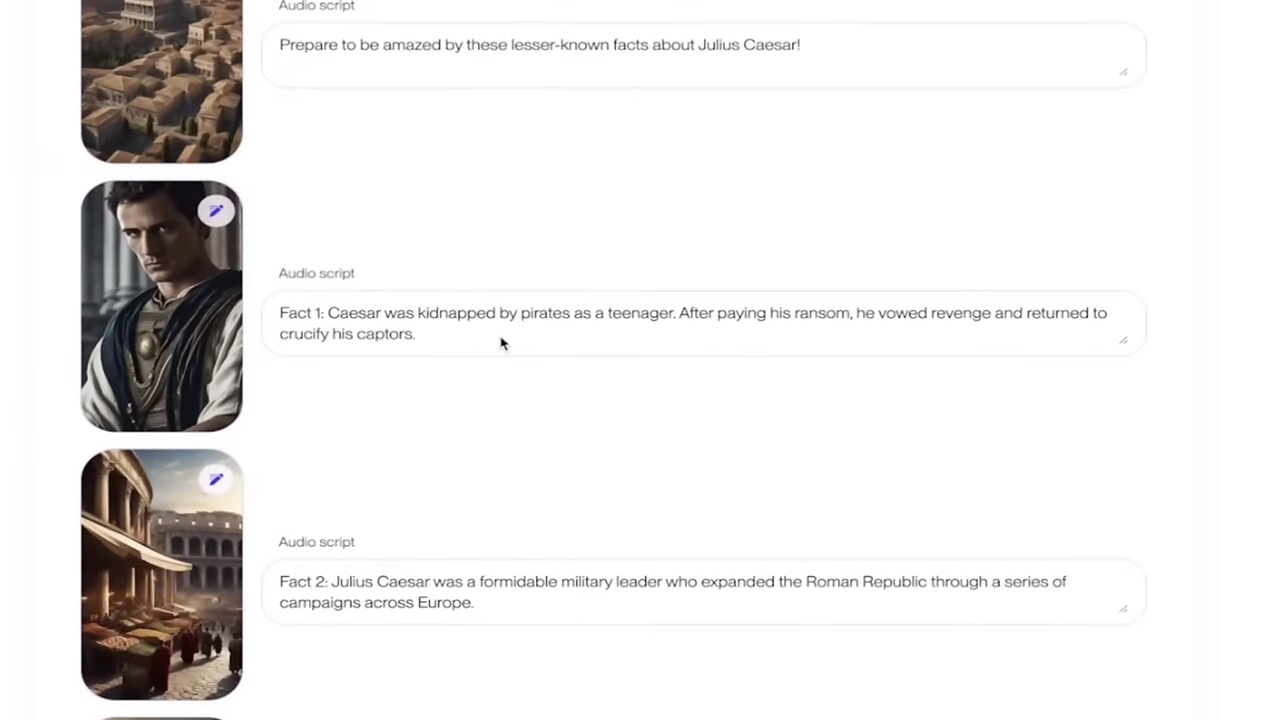
pyautogui.scroll(-1, 502, 343)
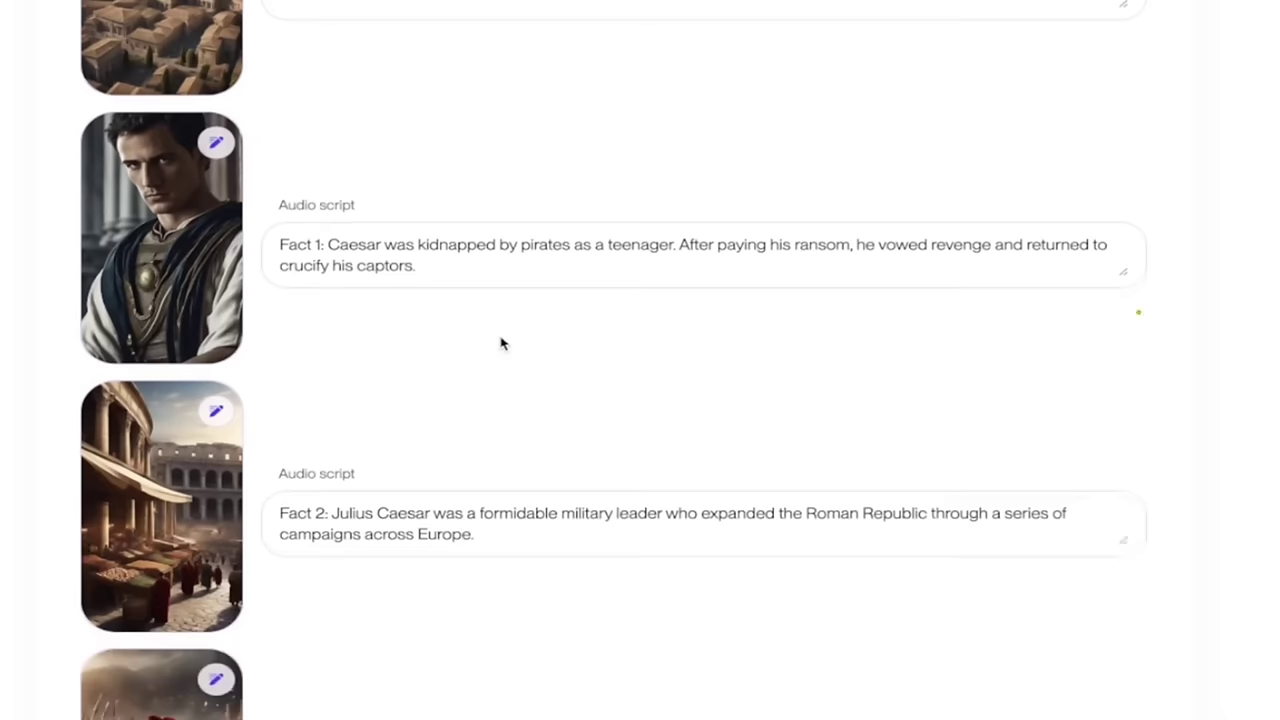
pyautogui.scroll(-1, 502, 343)
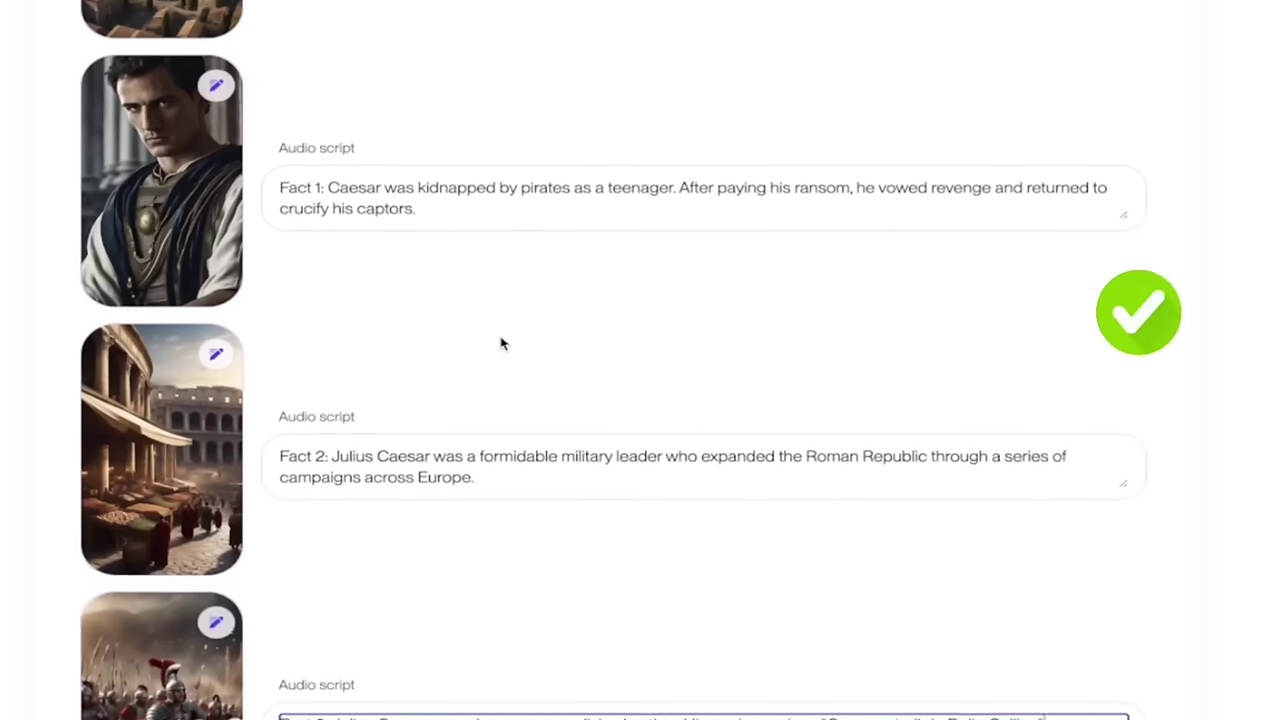
pyautogui.scroll(-2, 500, 340)
pyautogui.click(516, 370)
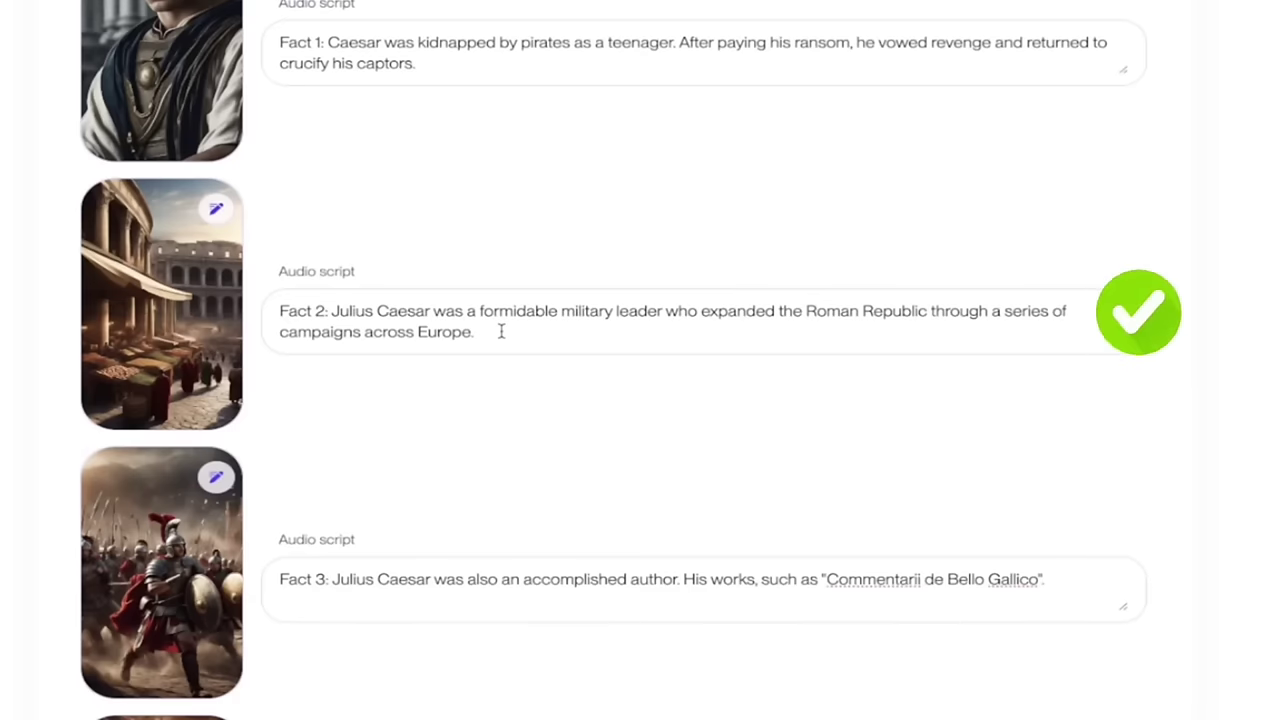
pyautogui.scroll(-5, 501, 332)
pyautogui.scroll(8, 501, 337)
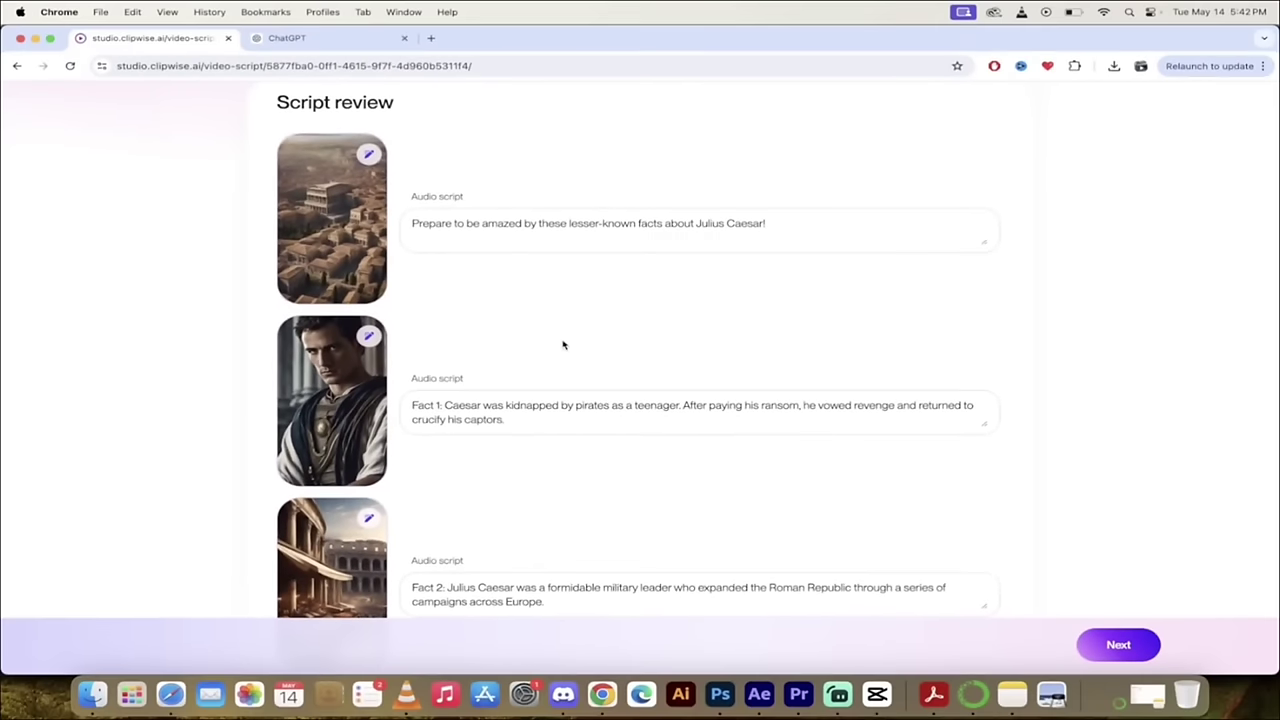
pyautogui.scroll(1, 563, 345)
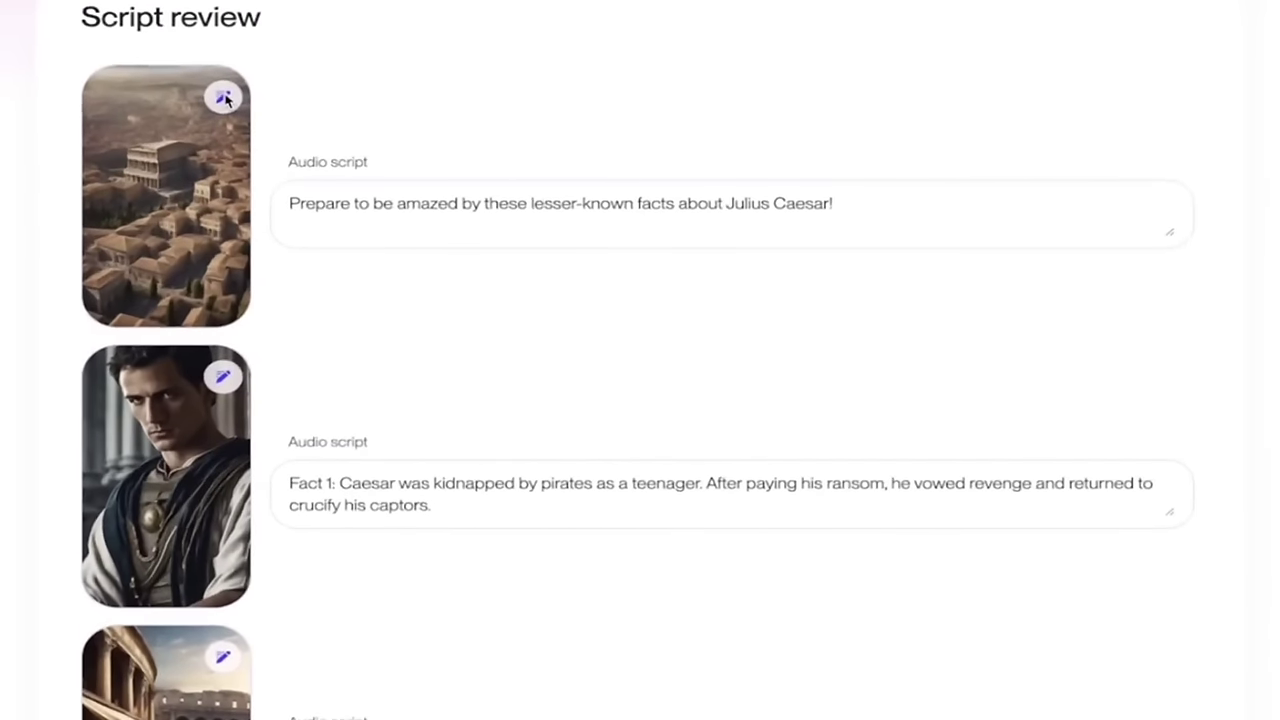
pyautogui.click(224, 98)
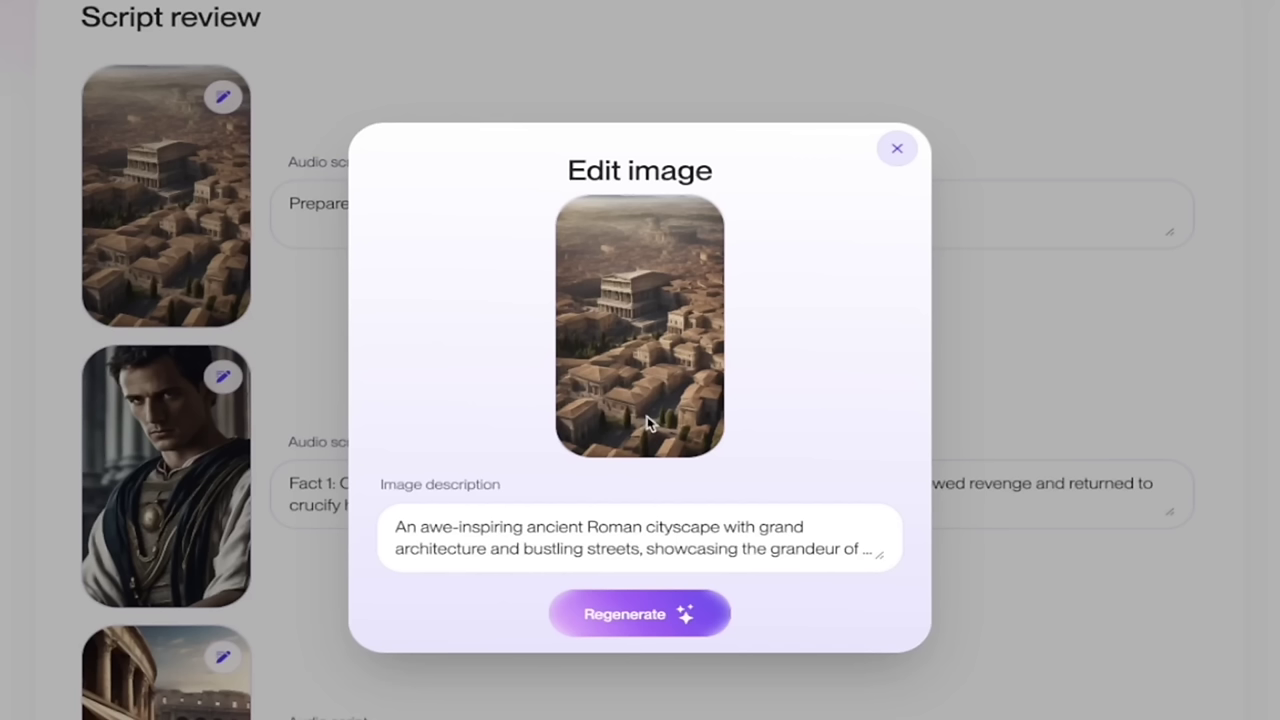
pyautogui.click(894, 158)
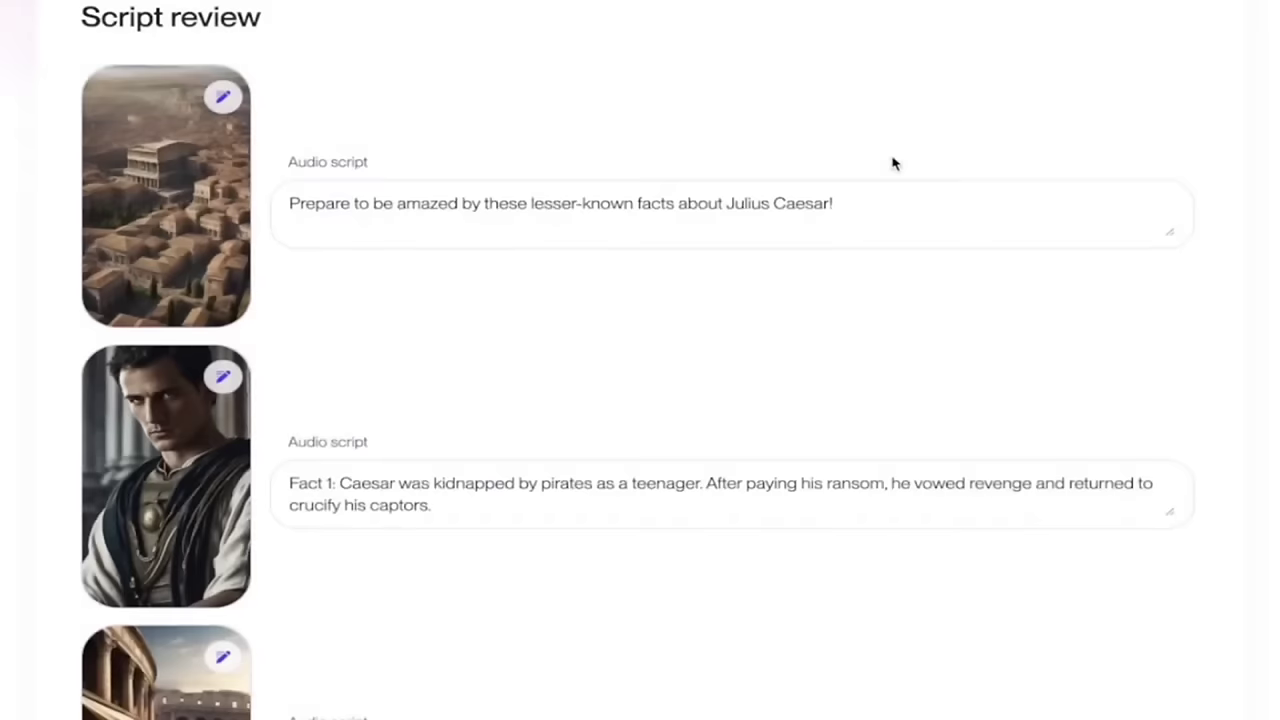
pyautogui.scroll(-3, 710, 423)
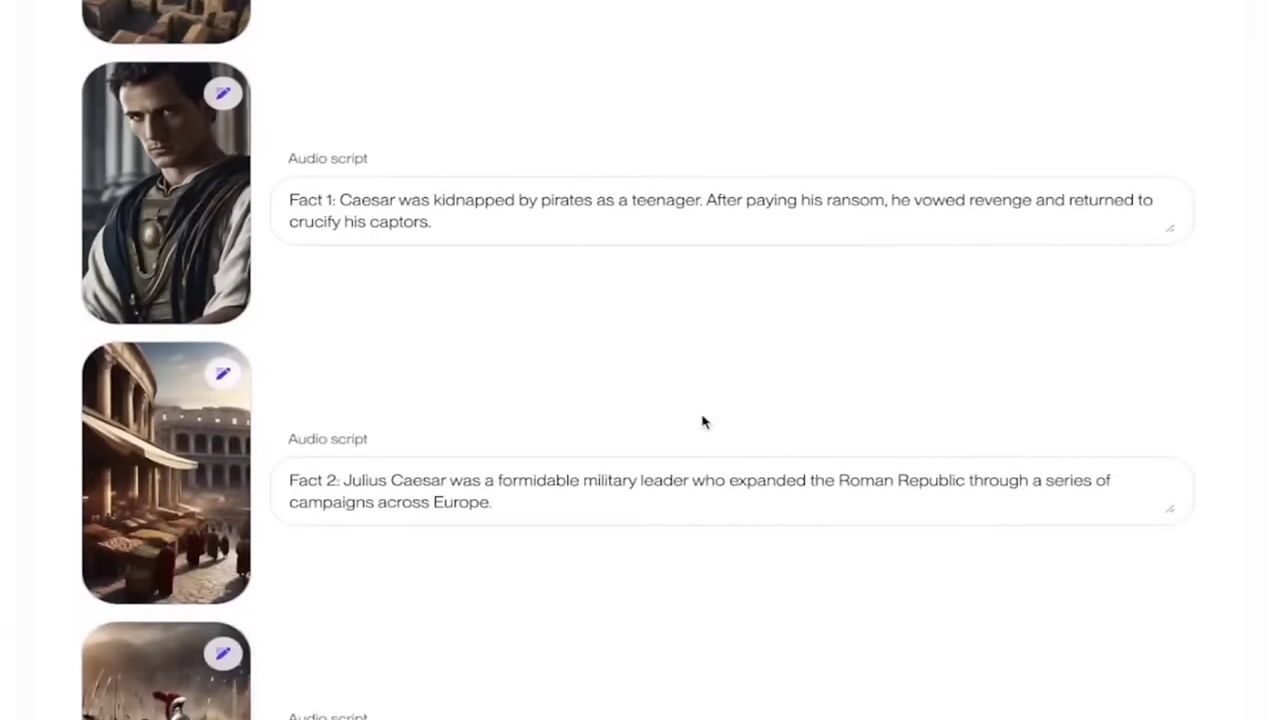
pyautogui.click(223, 93)
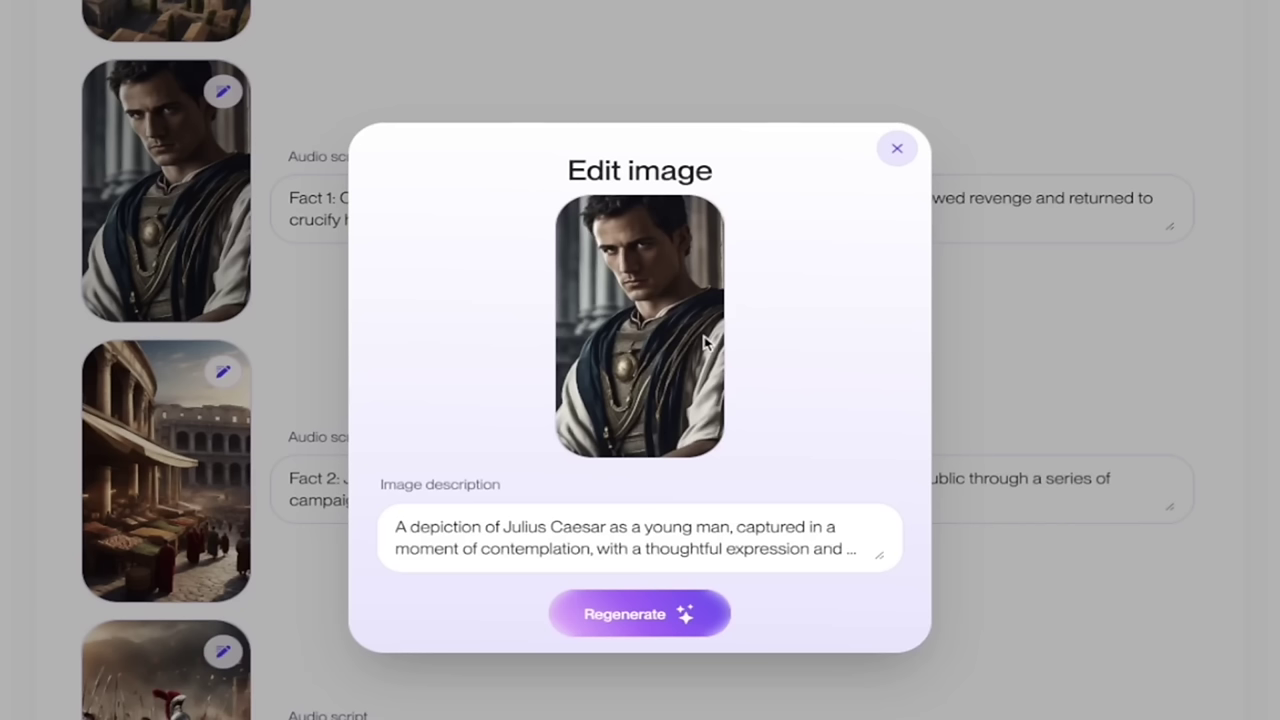
pyautogui.click(897, 150)
pyautogui.scroll(-5, 826, 357)
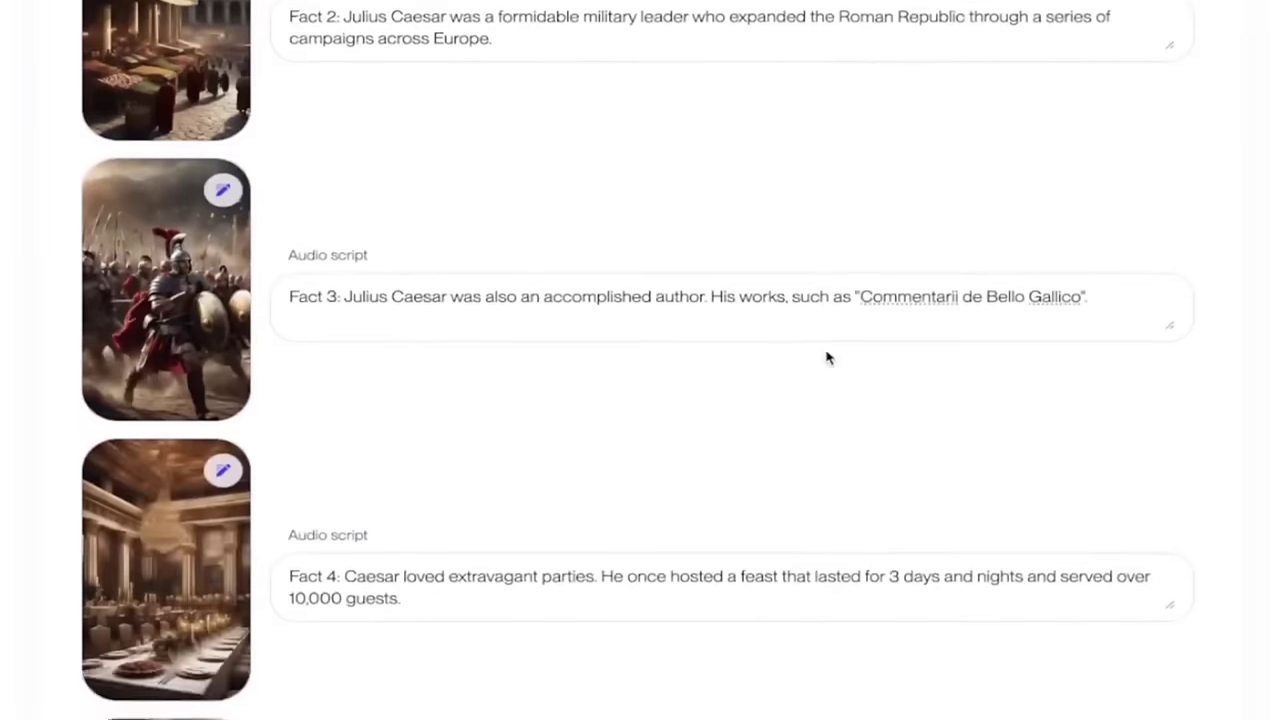
pyautogui.scroll(-3, 826, 357)
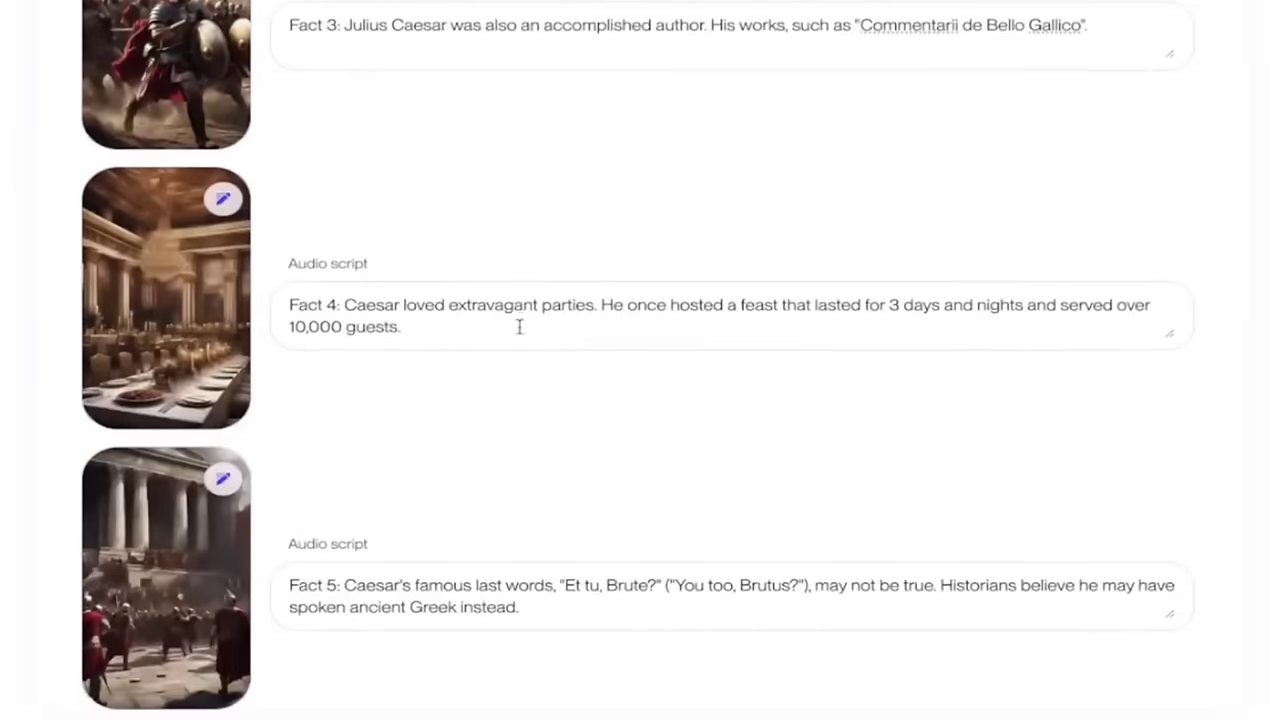
# Step: Replace the quoted Latin title in Fact 3's narration with 'De Bello Gallico'
pyautogui.scroll(3, 520, 326)
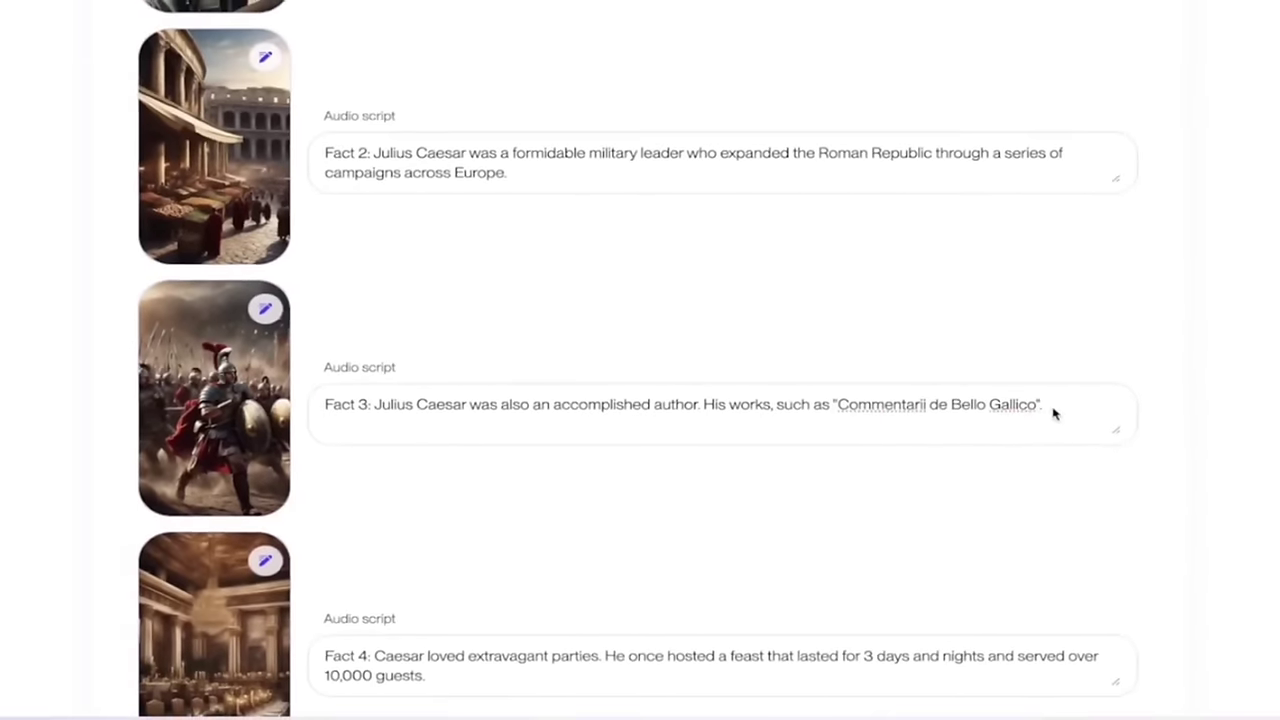
pyautogui.moveTo(775, 405); pyautogui.dragTo(374, 404)
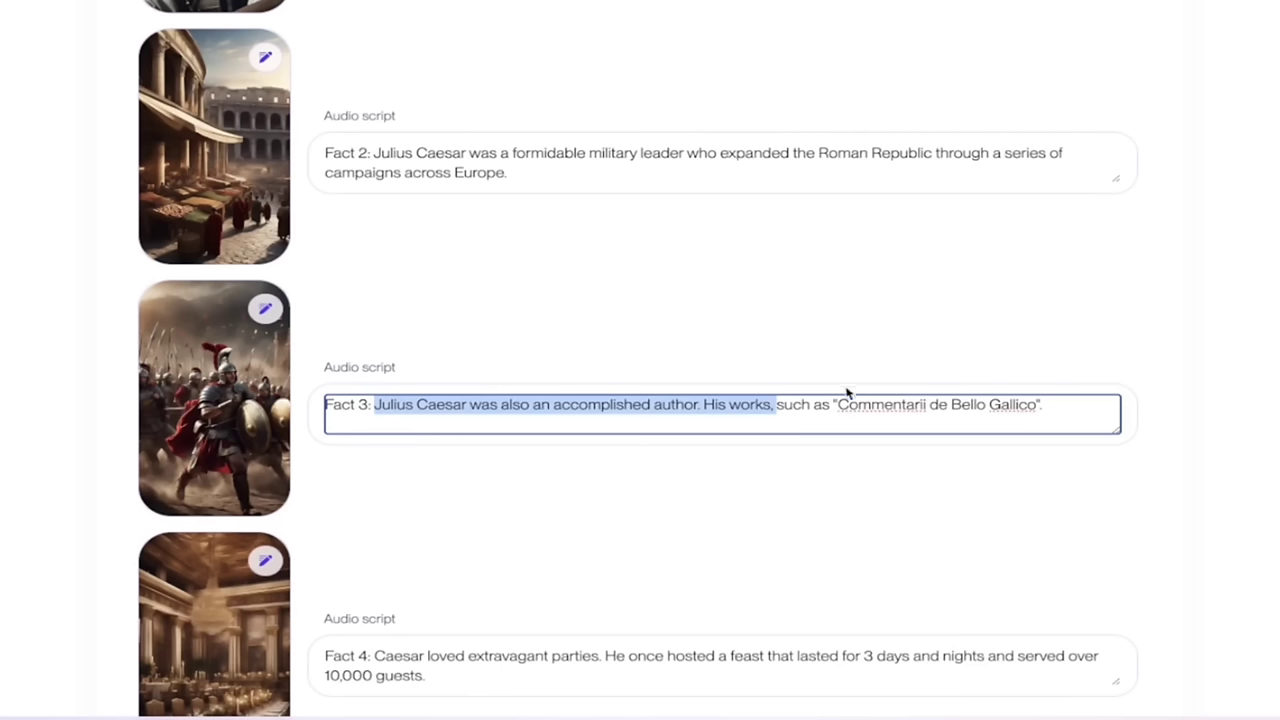
pyautogui.moveTo(836, 404); pyautogui.dragTo(1082, 414)
pyautogui.write('D')
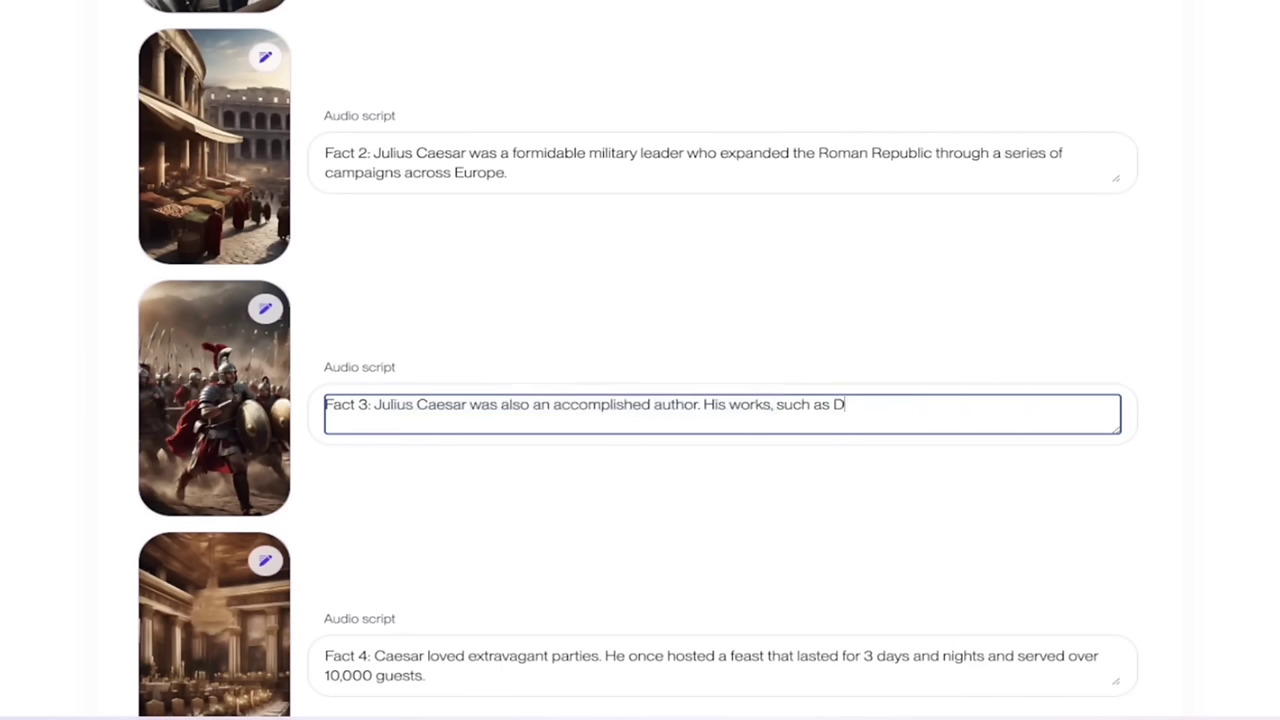
pyautogui.write('e  Bello Gallico')
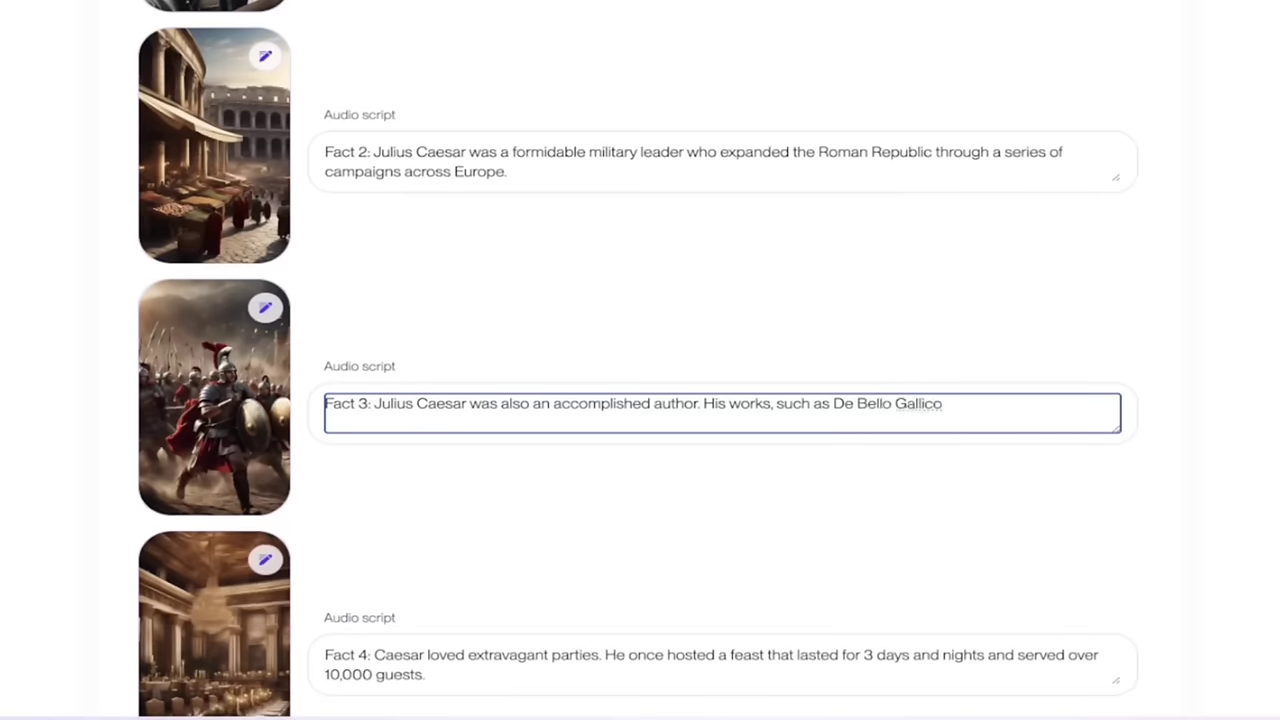
pyautogui.scroll(-2, 1233, 476)
pyautogui.scroll(-2, 1233, 476)
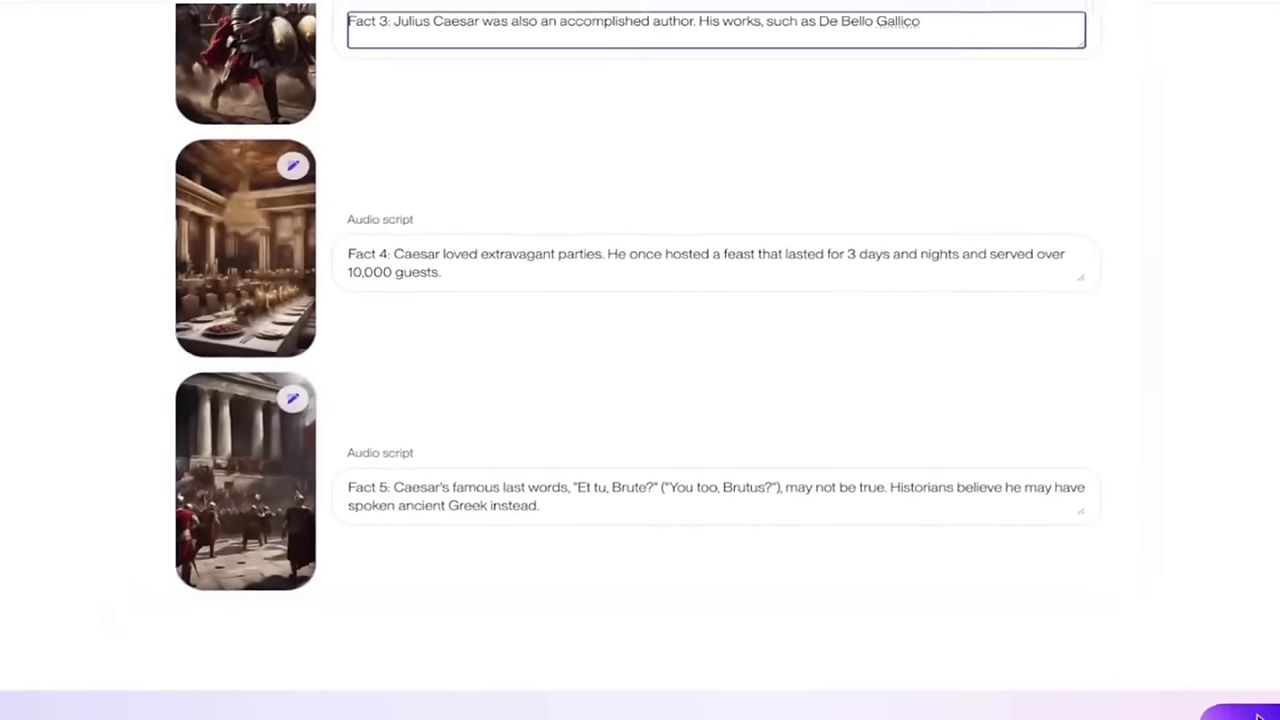
# Step: Render the final Julius Caesar short and play its captioned preview once 'Your video is ready' appears
pyautogui.click(1256, 714)
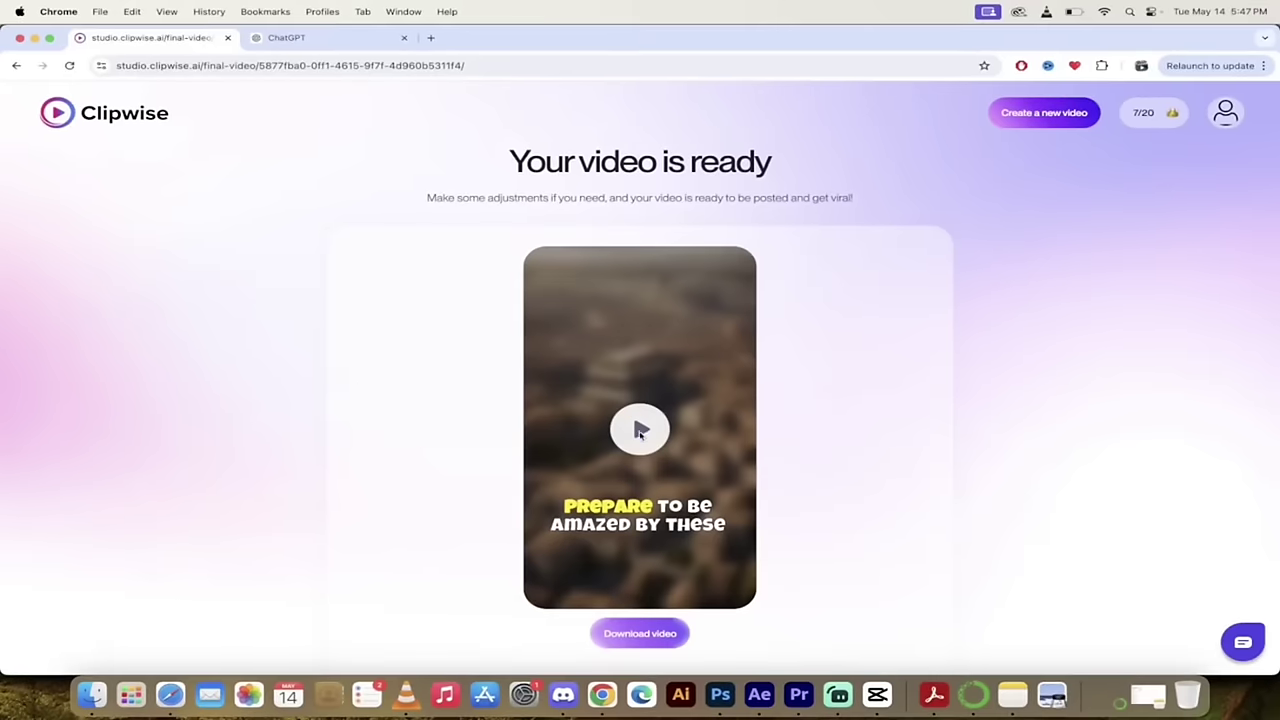
pyautogui.click(641, 430)
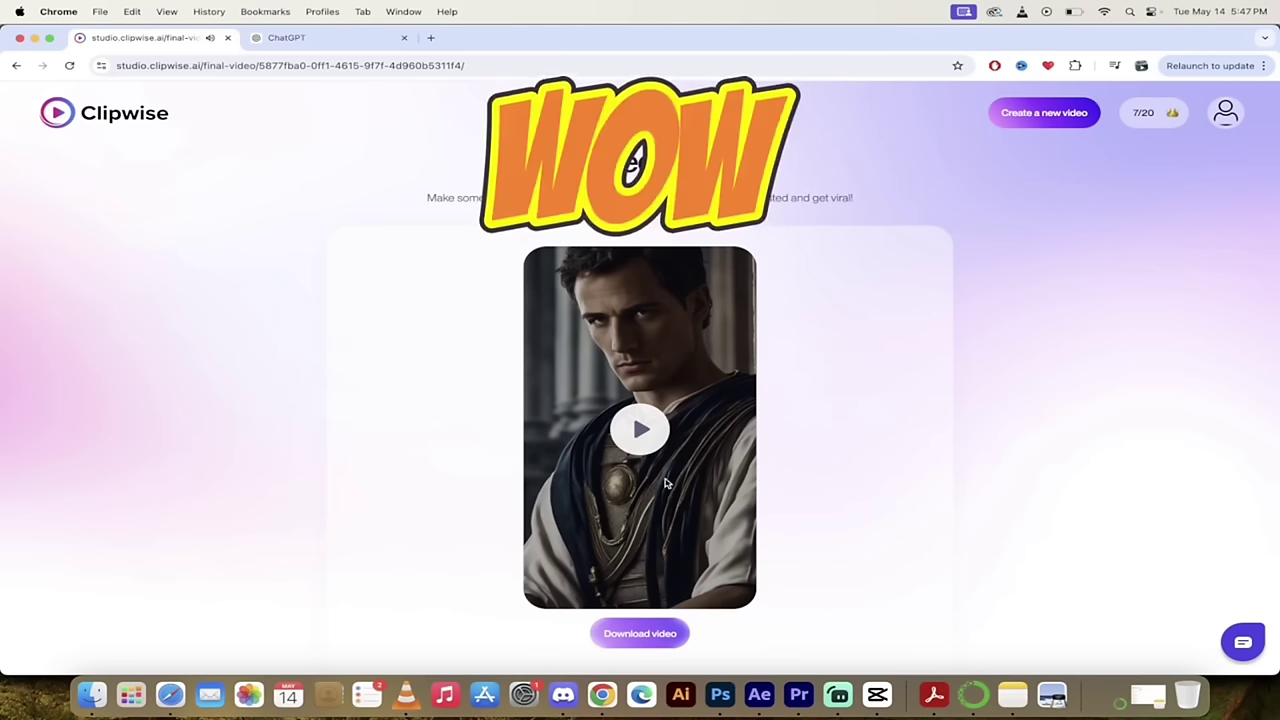
pyautogui.scroll(-2, 783, 438)
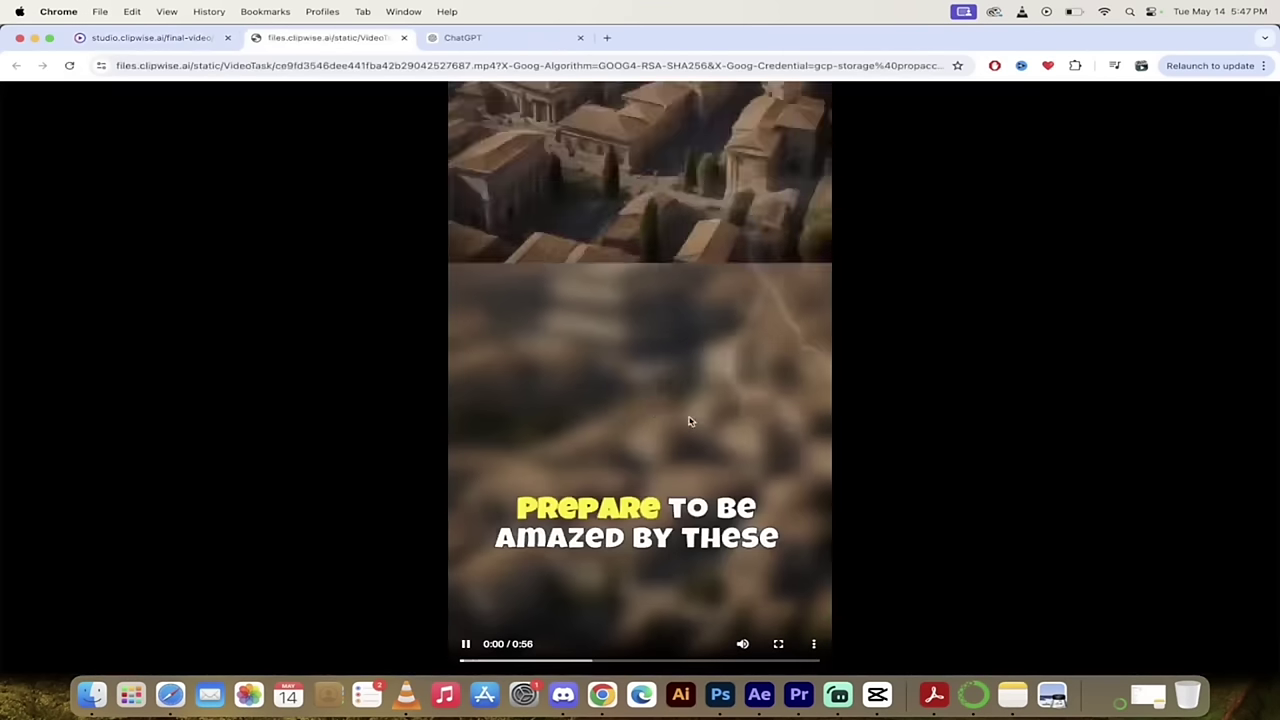
# Step: Download the 0:56 Julius Caesar video from the player's three-dot menu
pyautogui.click(822, 644)
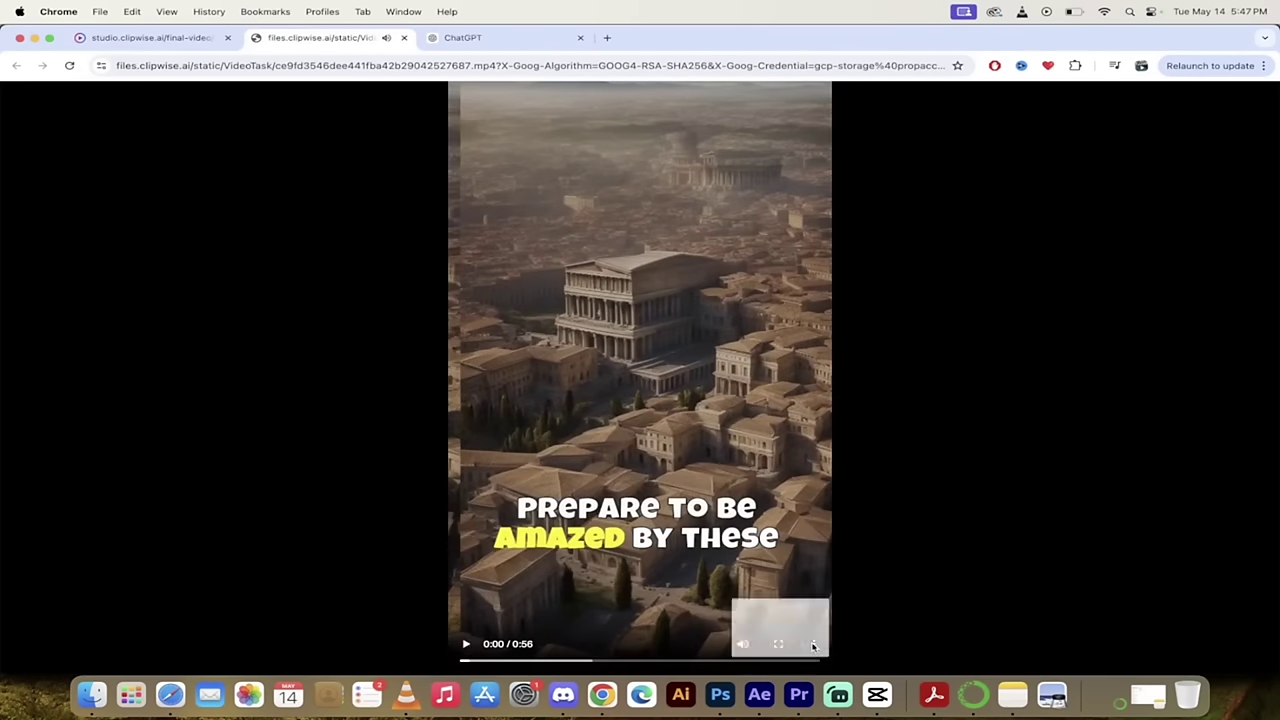
pyautogui.click(766, 585)
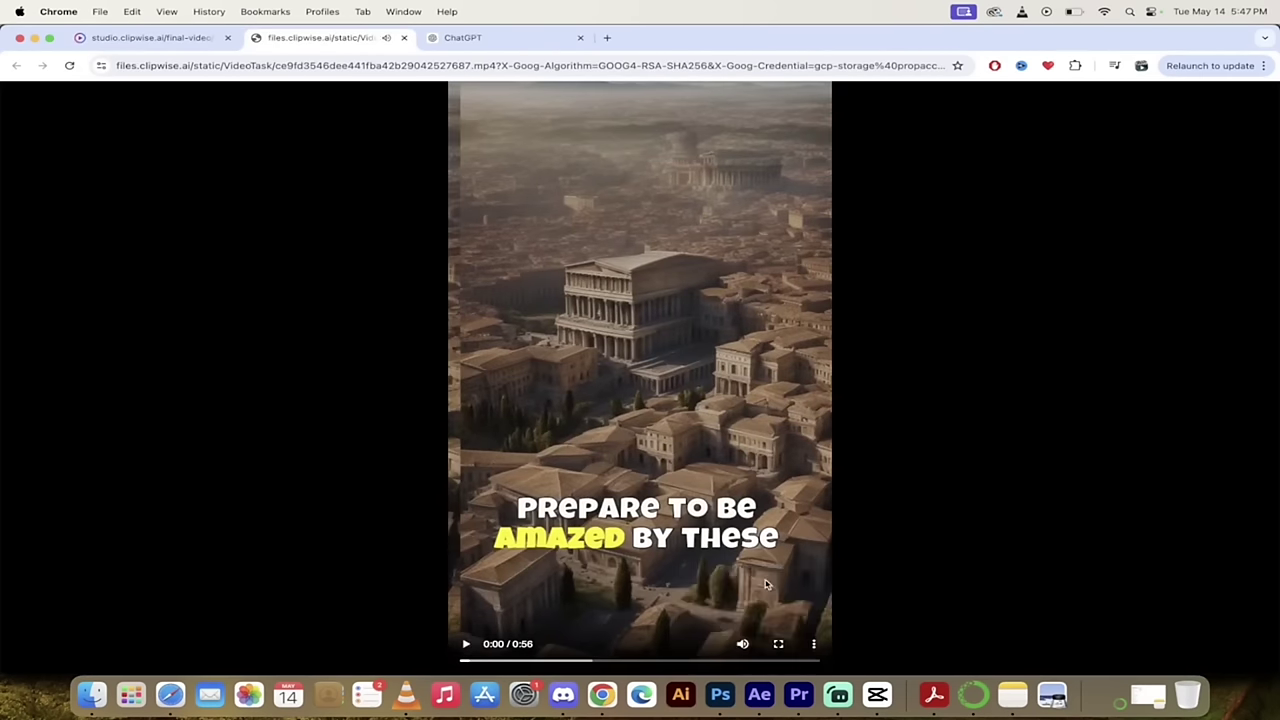